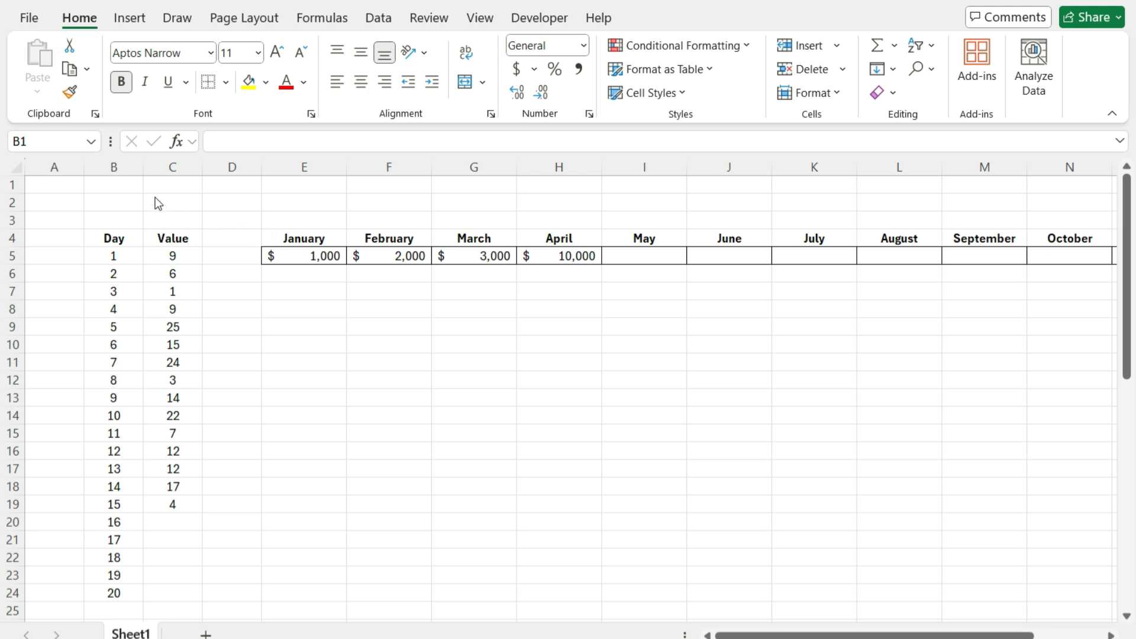
Label cell B1 "Last x days" and add a border around cell B2
{"action": "left_click", "coordinate": [131, 190]}
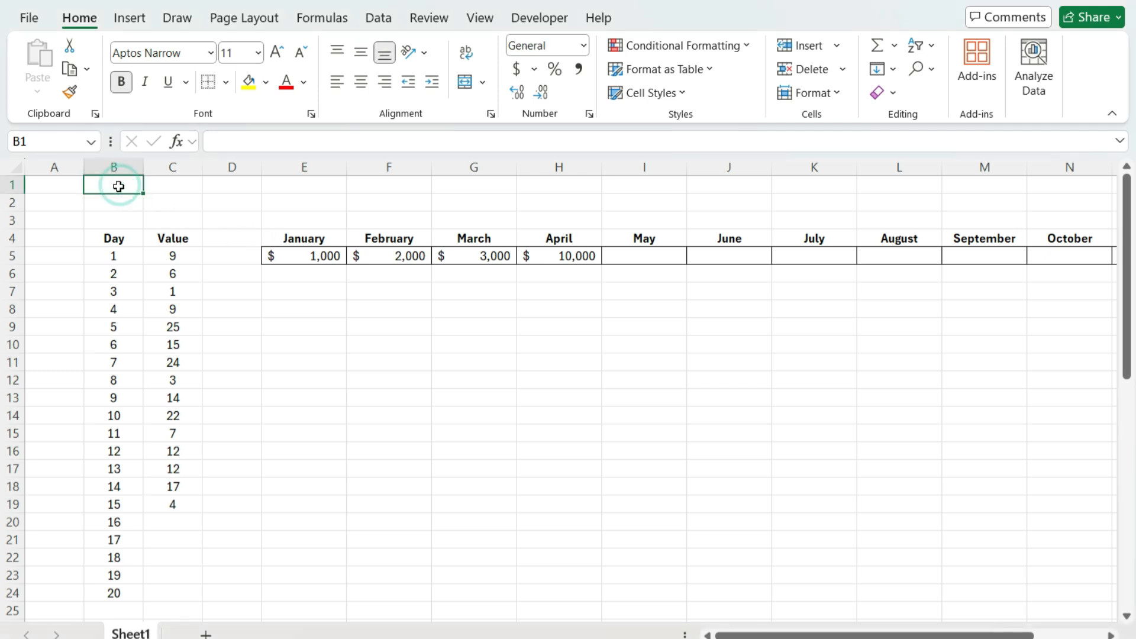
{"action": "type", "text": "Last x days"}
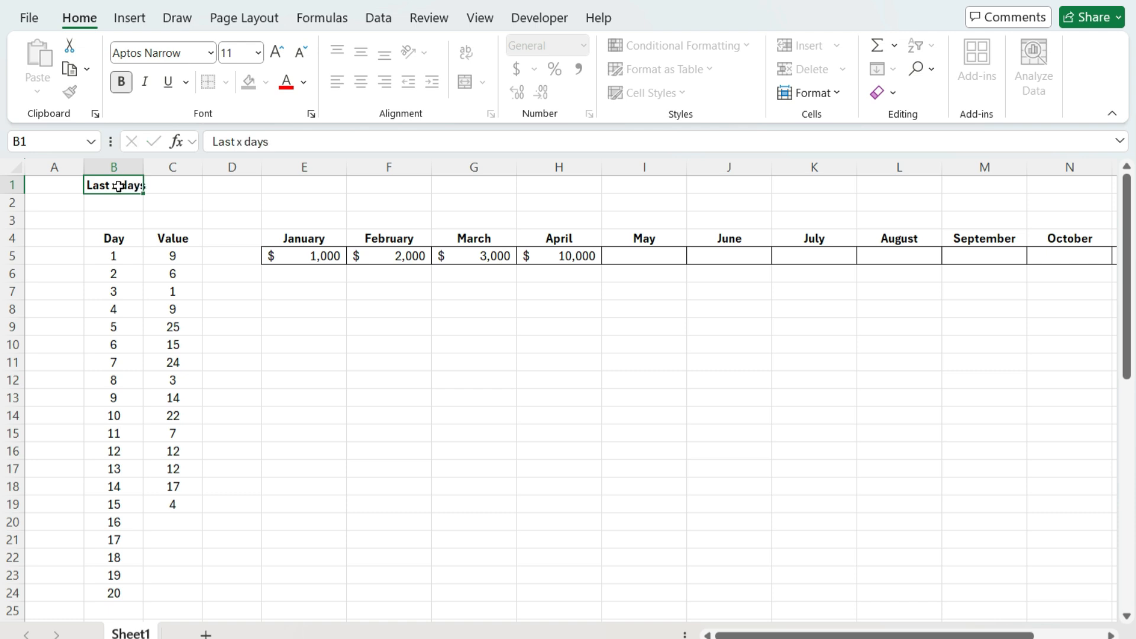
{"action": "key", "text": "Return"}
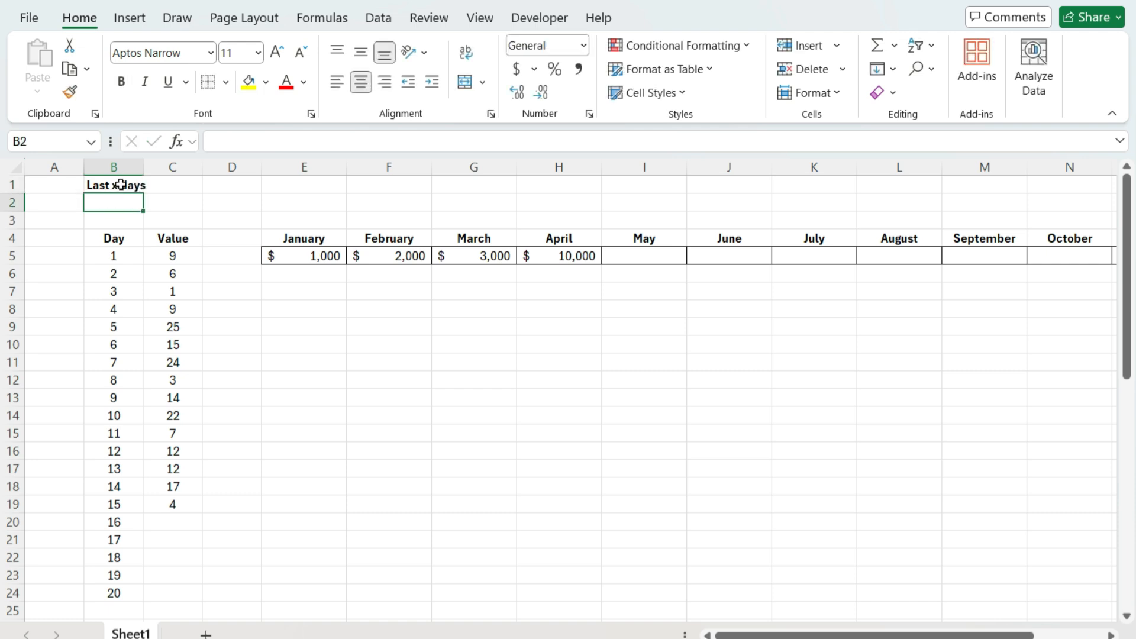
{"action": "left_click", "coordinate": [227, 83]}
{"action": "left_click", "coordinate": [272, 296]}
Enter a SUM formula in B2 that totals the last five values, C15:C19
{"action": "type", "text": "=sum("}
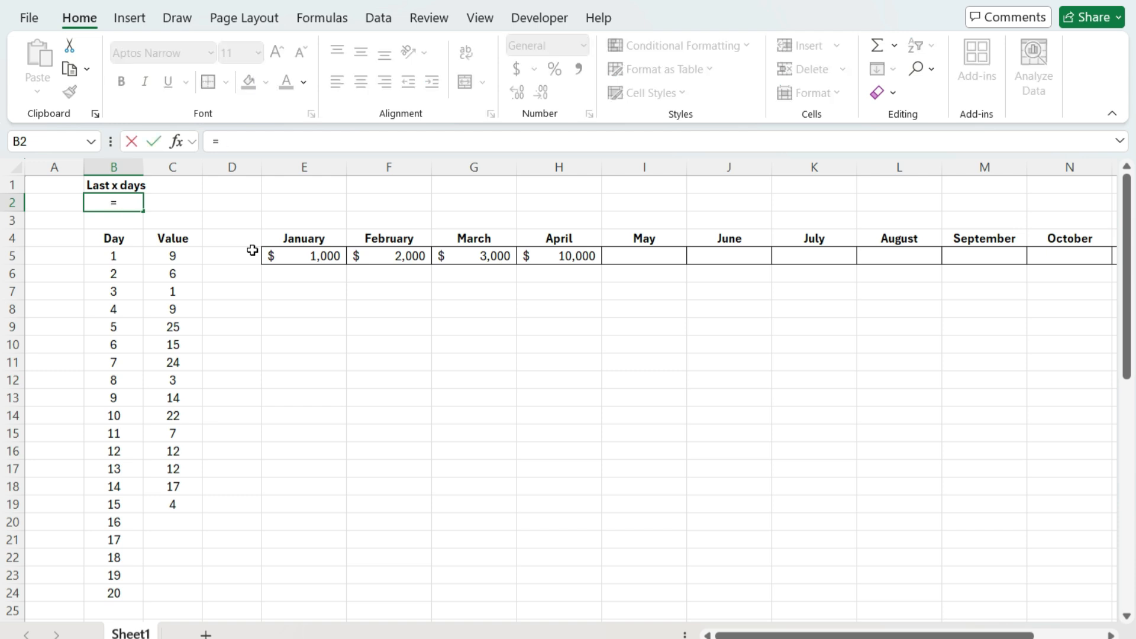
{"action": "left_click_drag", "start_coordinate": [173, 504], "coordinate": [183, 433]}
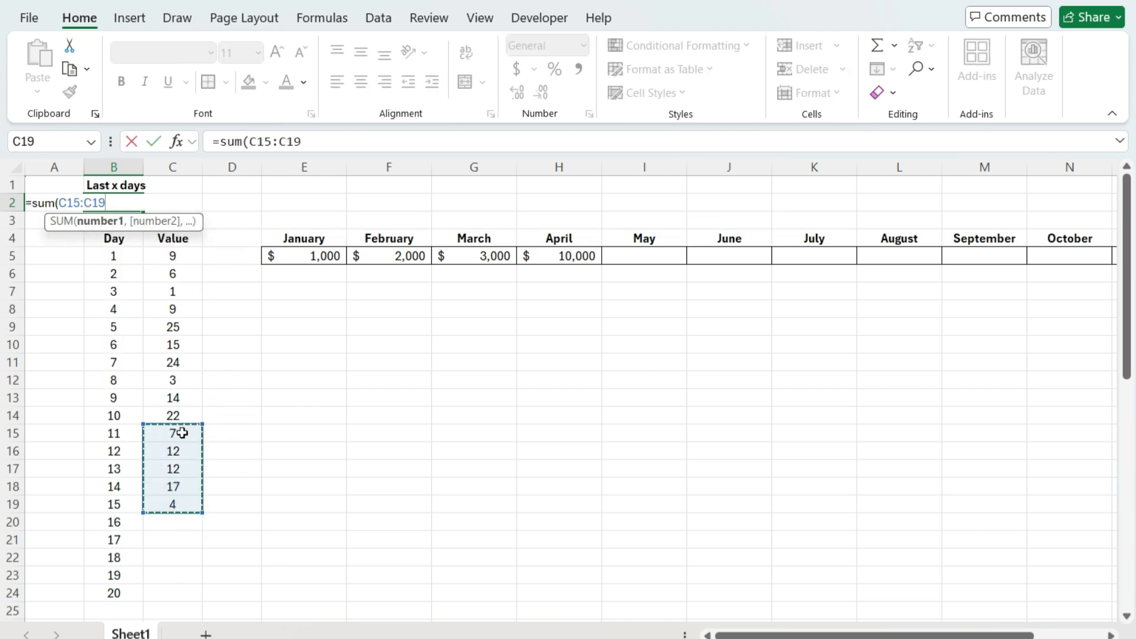
{"action": "key", "text": "Return"}
{"action": "key", "text": "Up"}
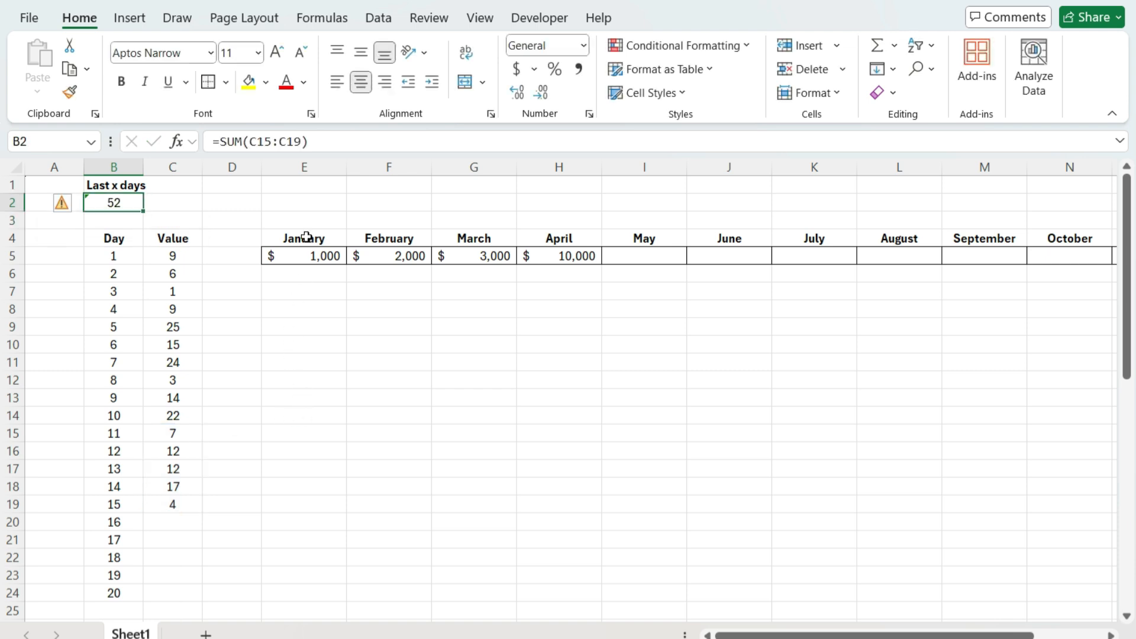
{"action": "left_click", "coordinate": [318, 142]}
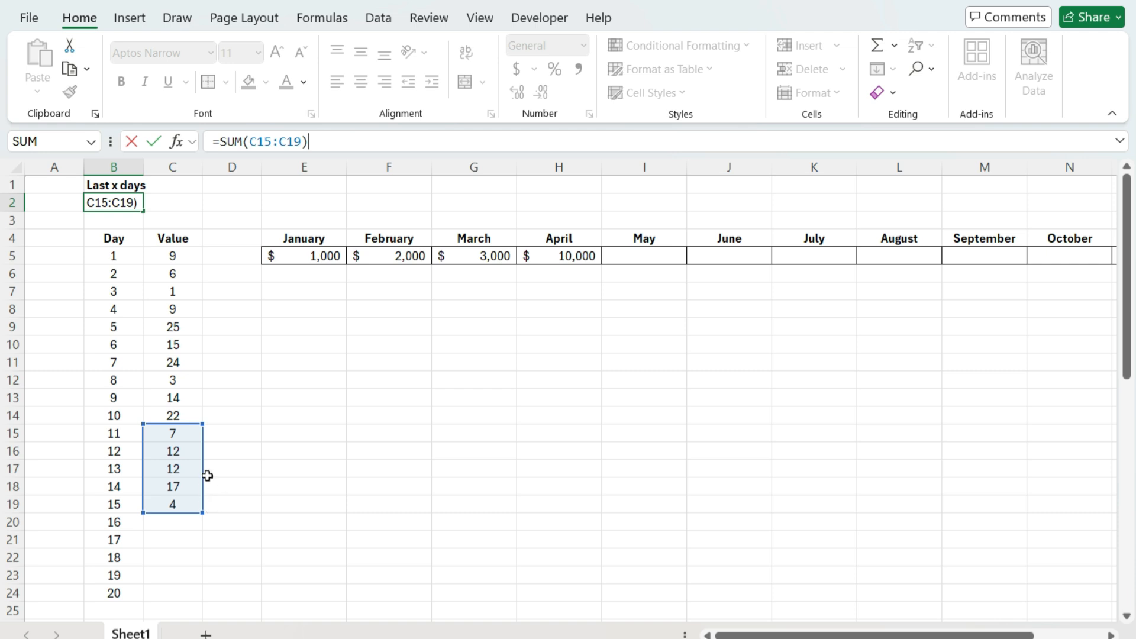
{"action": "left_click_drag", "start_coordinate": [201, 474], "coordinate": [200, 492]}
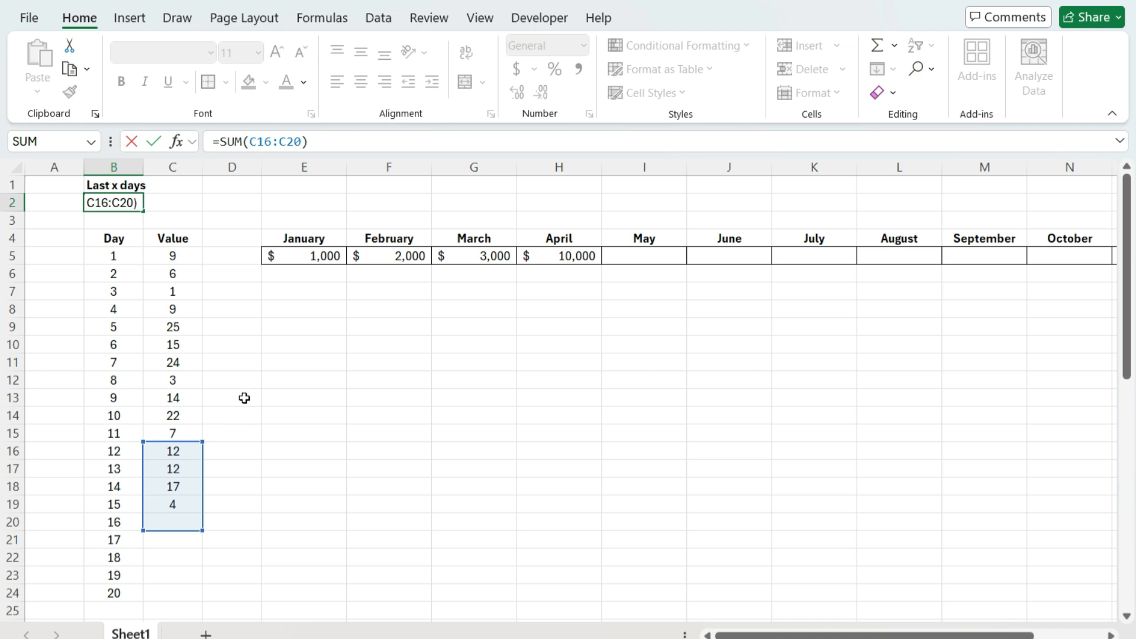
{"action": "key", "text": "Escape"}
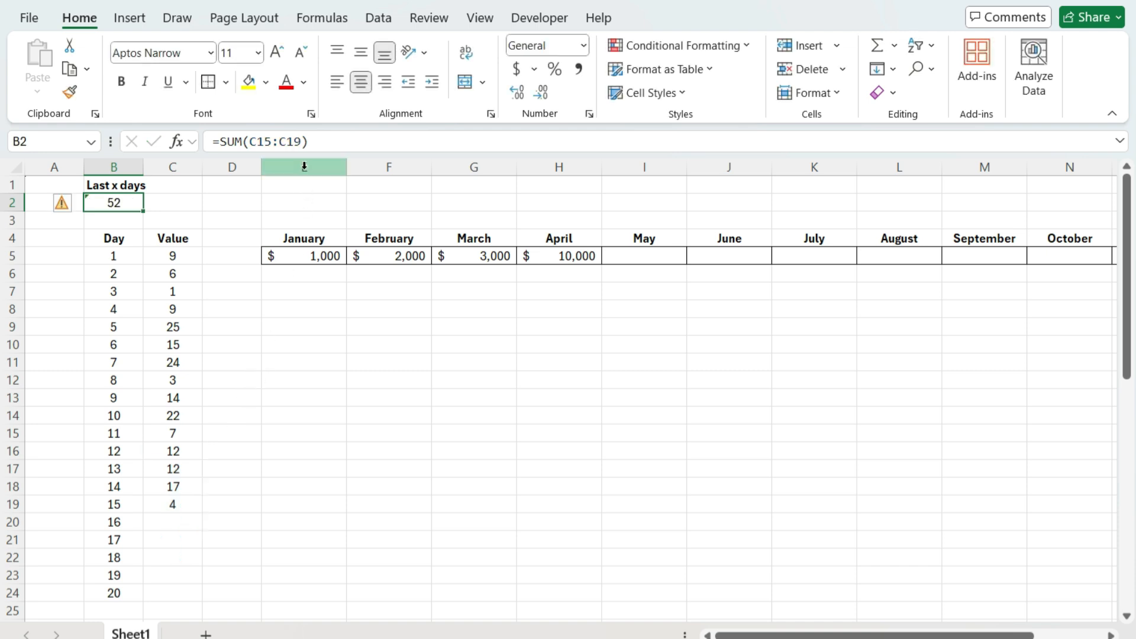
Replace the fixed range in B2's SUM with an OFFSET starting at C4 and using COUNTA(C5:C100) as the rows argument
{"action": "left_click_drag", "start_coordinate": [250, 141], "coordinate": [590, 133]}
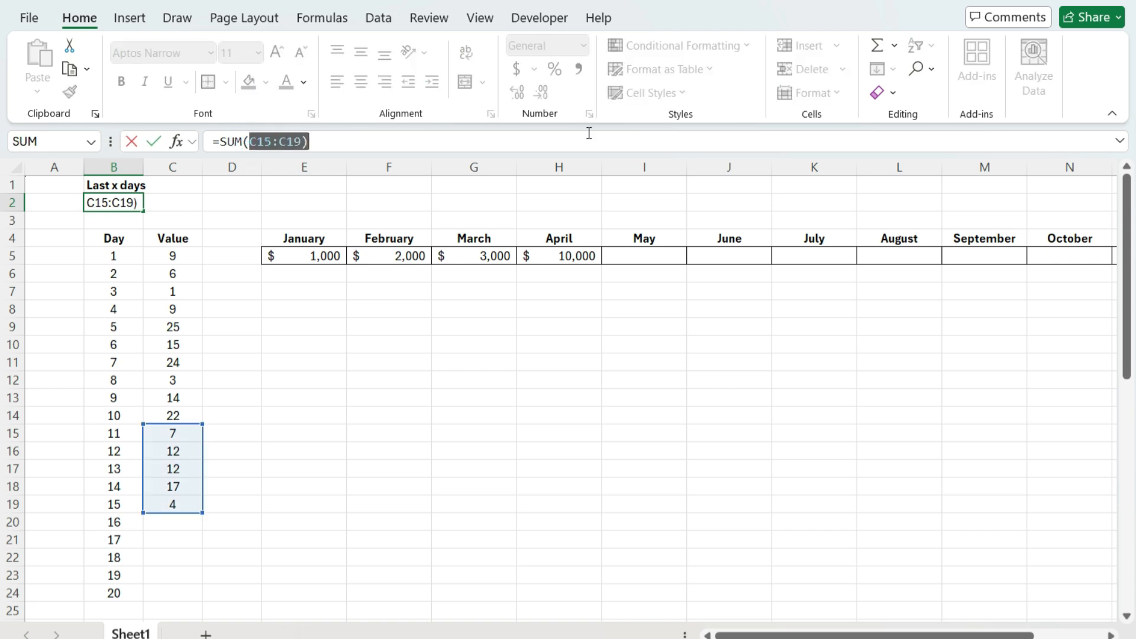
{"action": "type", "text": "offset("}
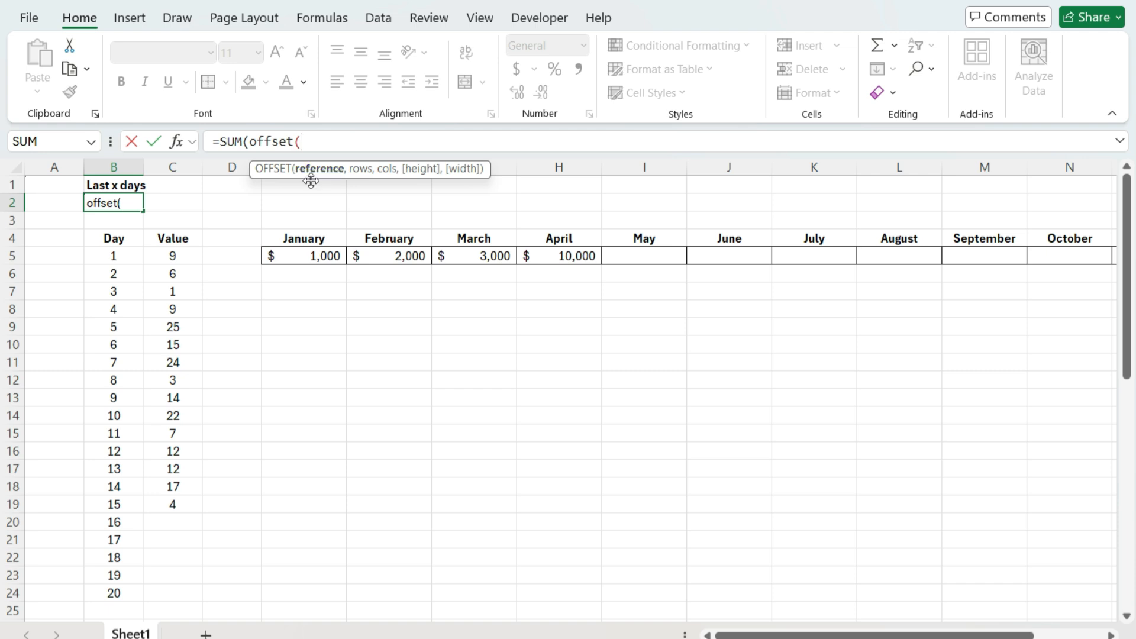
{"action": "left_click", "coordinate": [185, 236]}
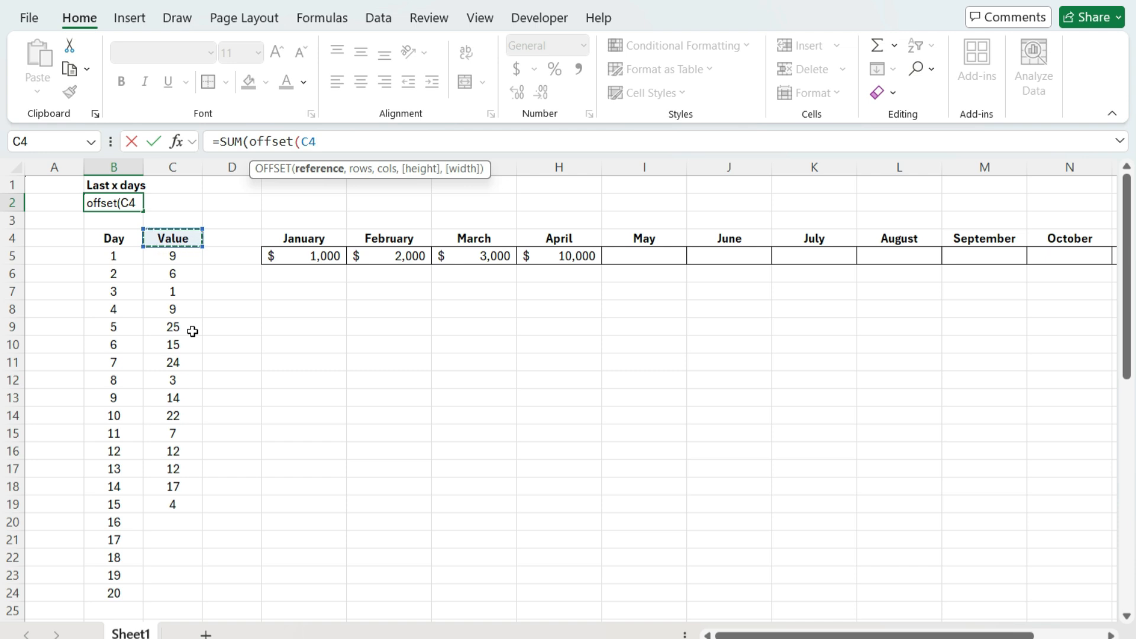
{"action": "type", "text": ","}
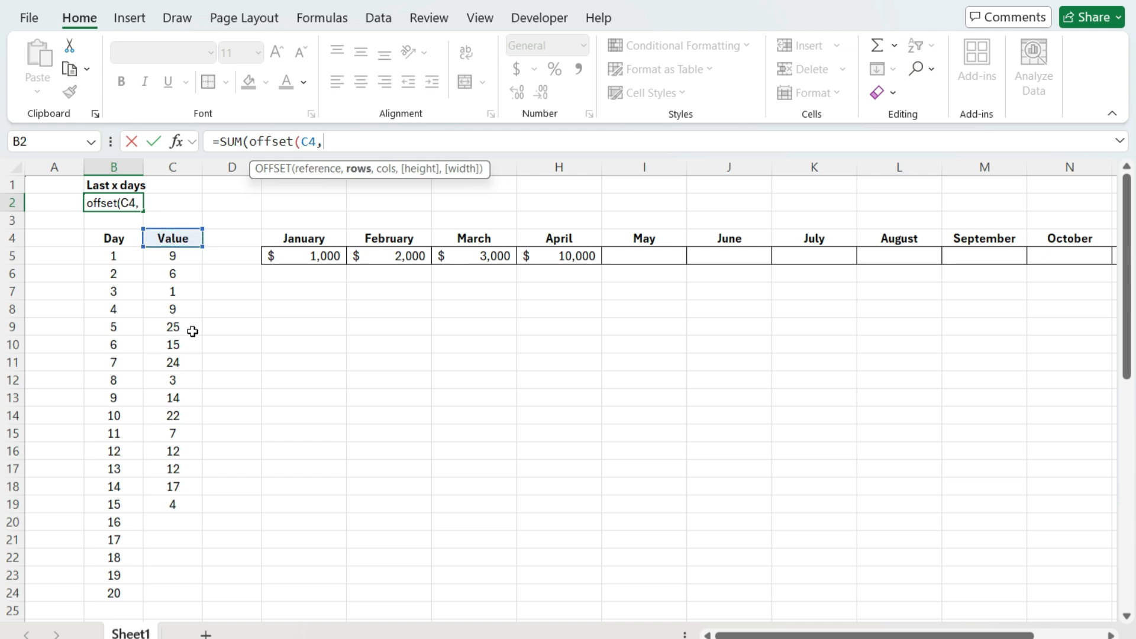
{"action": "type", "text": "counta("}
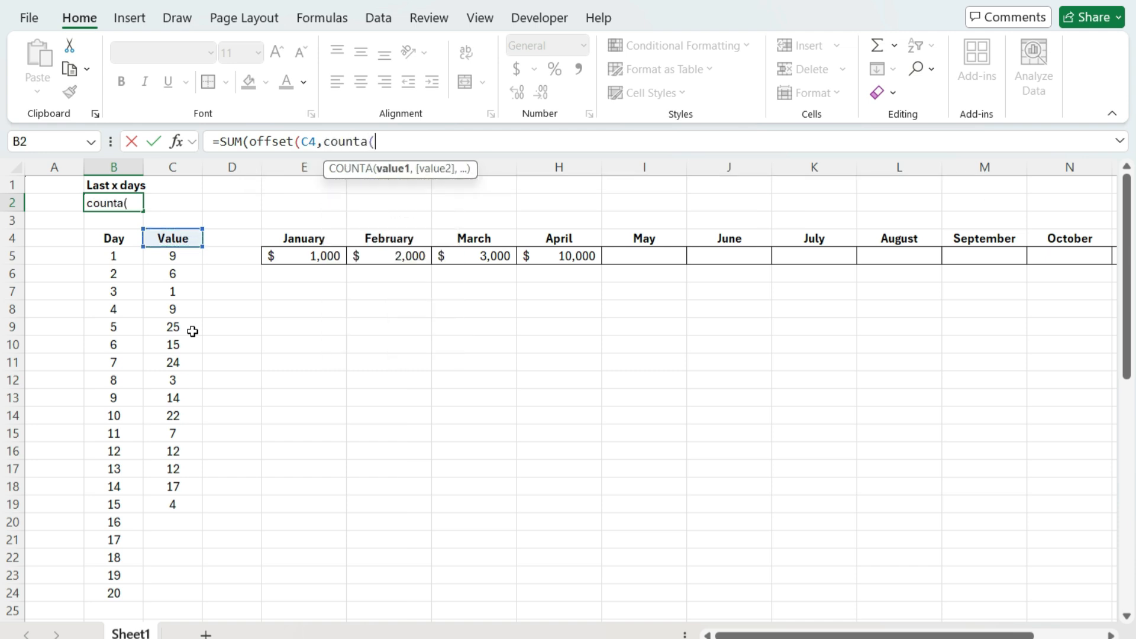
{"action": "left_click_drag", "start_coordinate": [173, 257], "coordinate": [179, 501]}
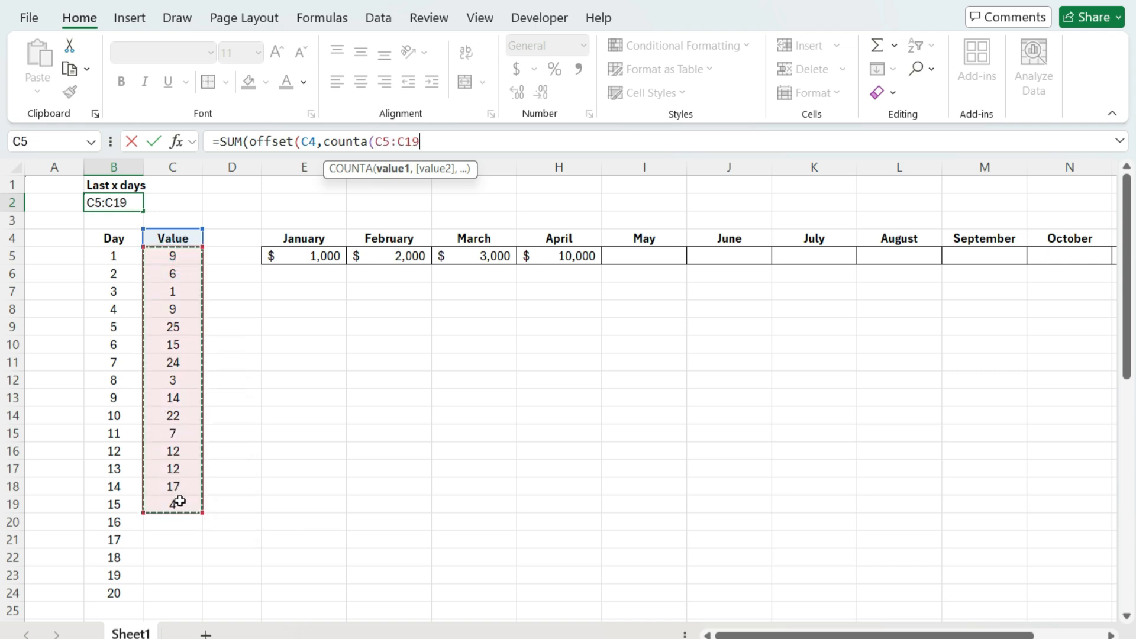
{"action": "key", "text": "BackSpace"}
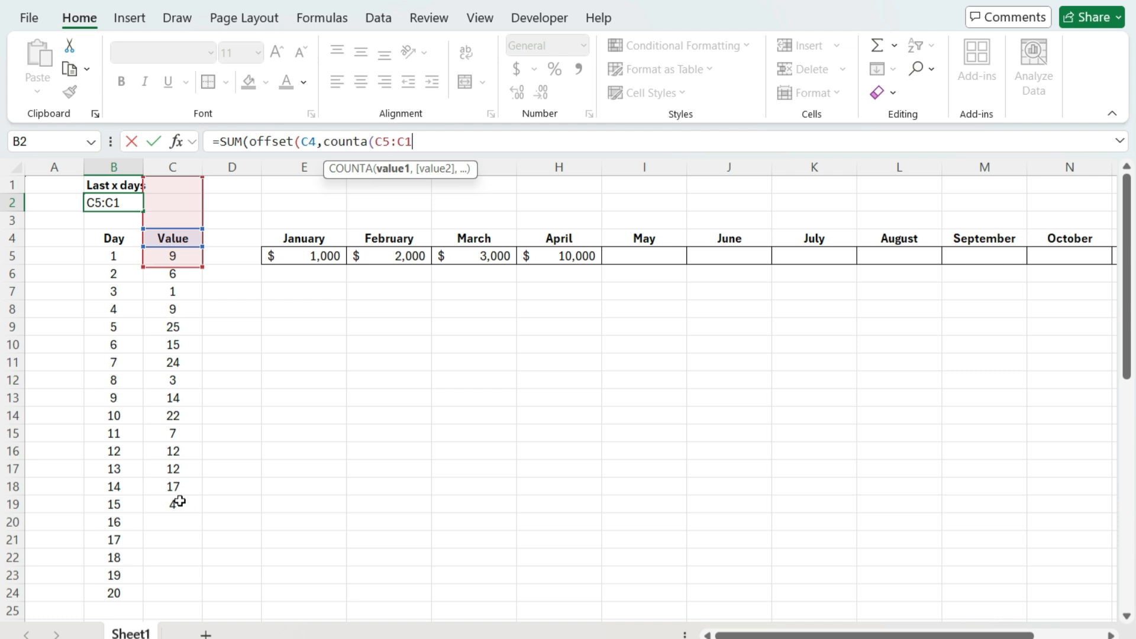
{"action": "type", "text": "00"}
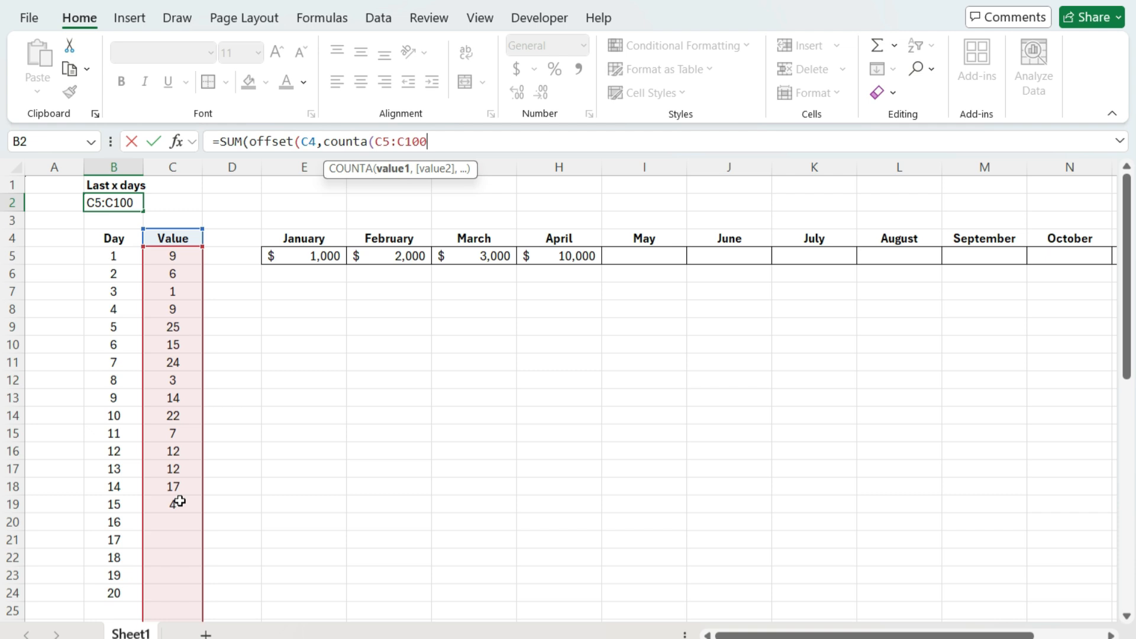
{"action": "type", "text": ")"}
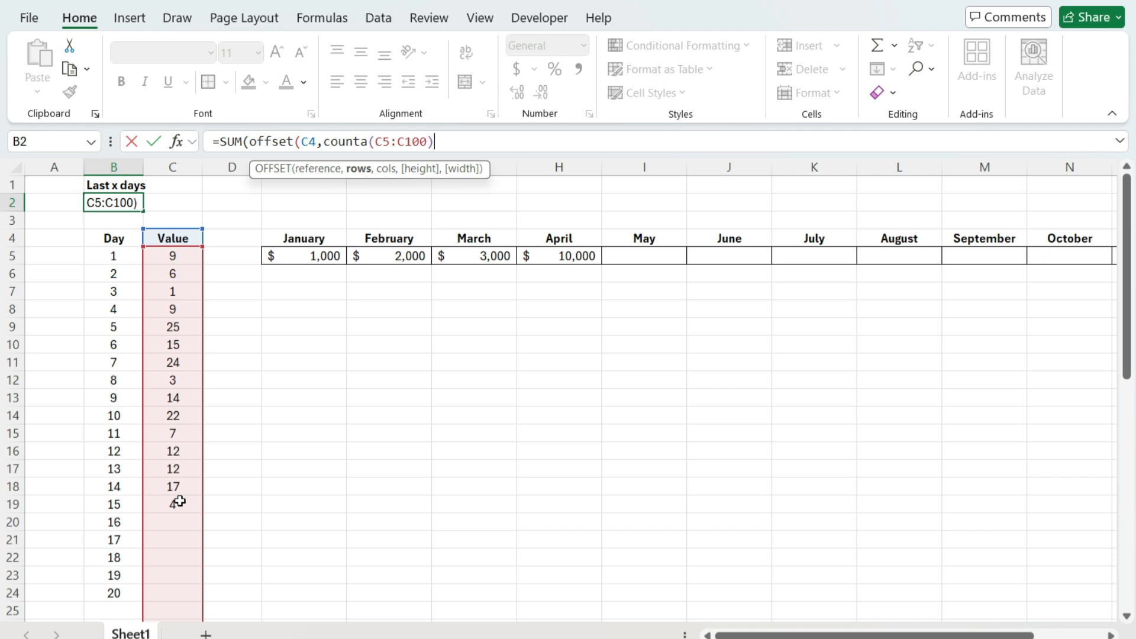
Complete the OFFSET in B2 with 0 columns, a height of -5 and a width of 1, and commit the formula
{"action": "type", "text": ","}
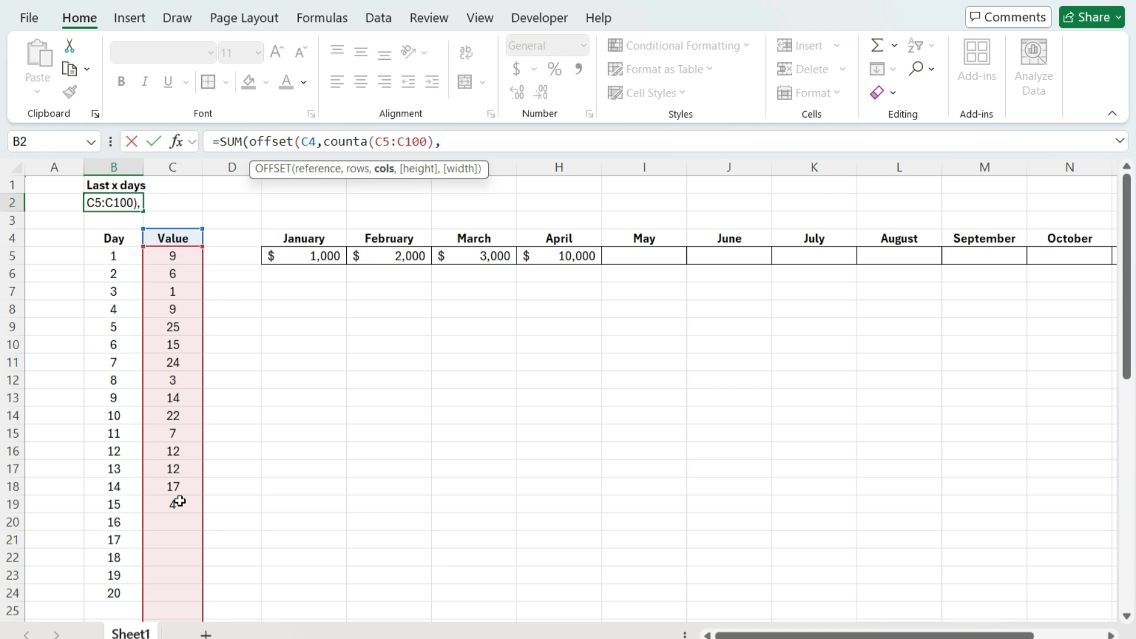
{"action": "type", "text": "0,"}
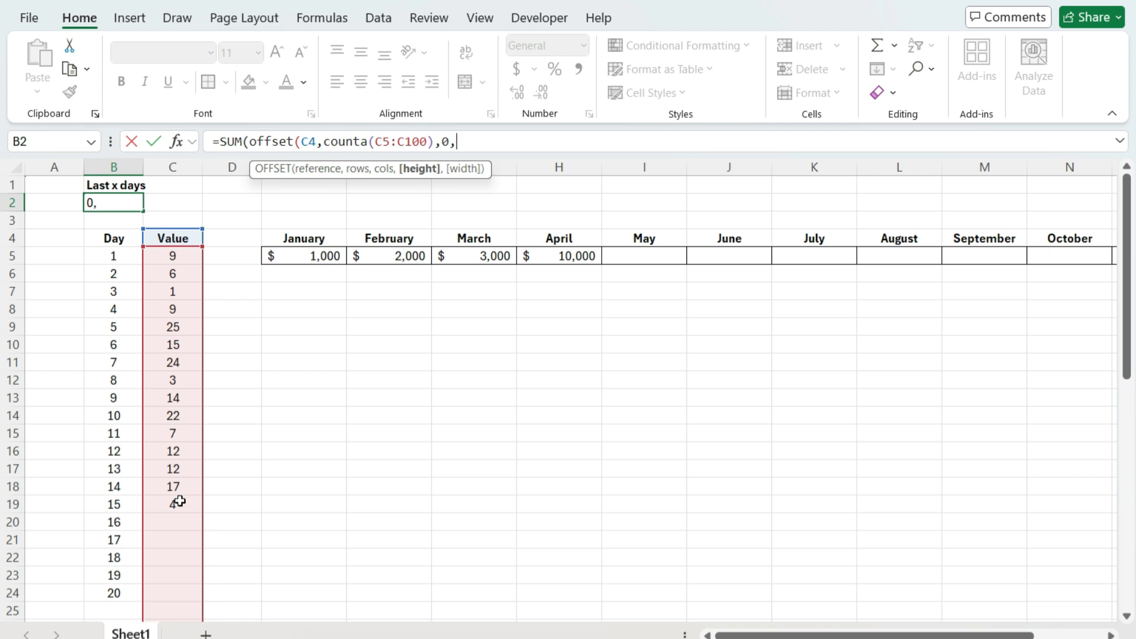
{"action": "type", "text": "-5,1)"}
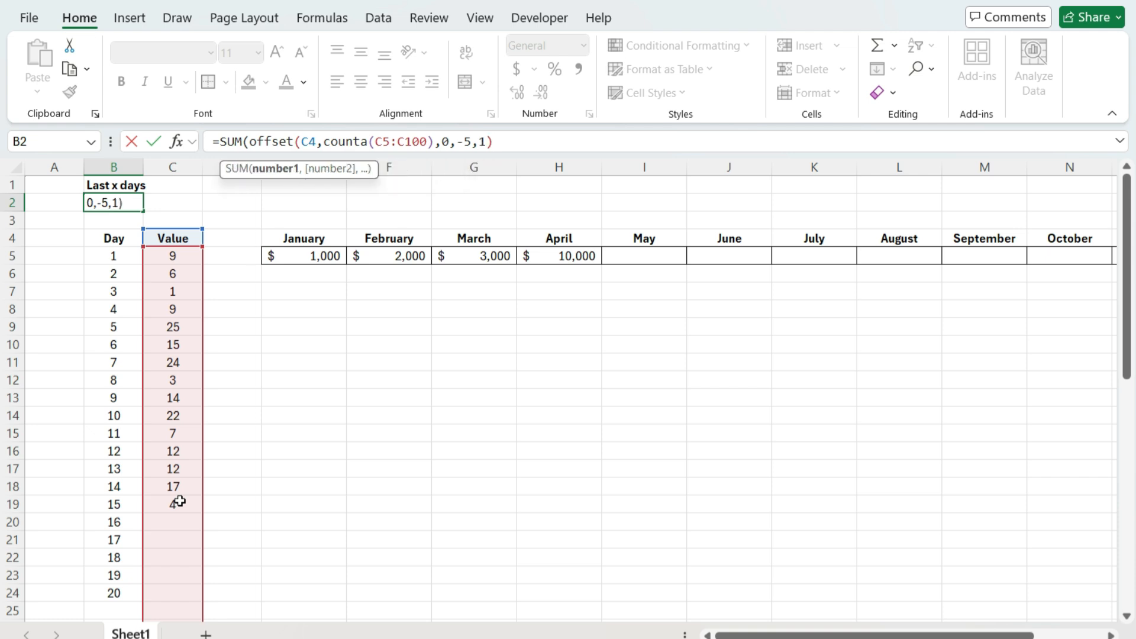
{"action": "type", "text": ")"}
{"action": "key", "text": "ctrl+Return"}
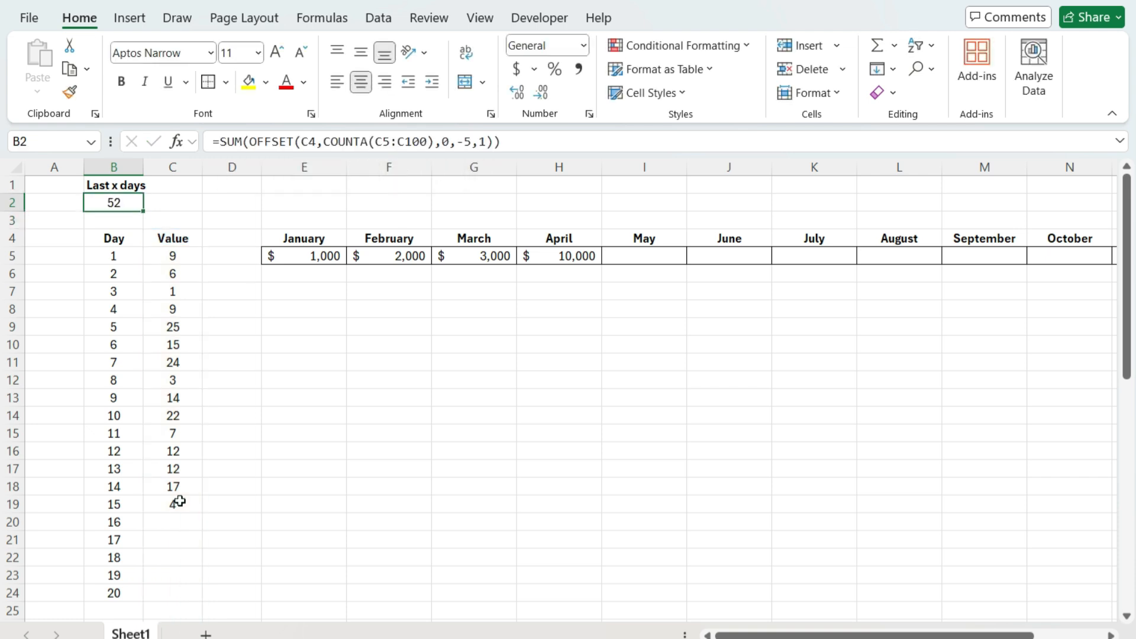
Enter 1000 as the value for day 16 in cell C20
{"action": "left_click_drag", "start_coordinate": [164, 502], "coordinate": [166, 434]}
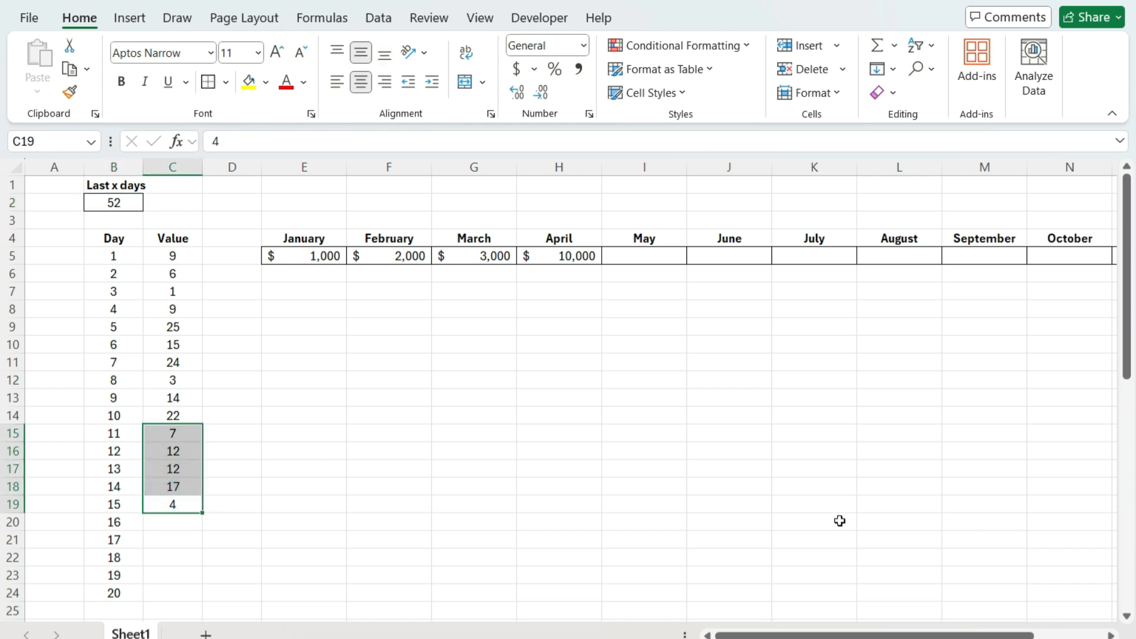
{"action": "left_click", "coordinate": [176, 522]}
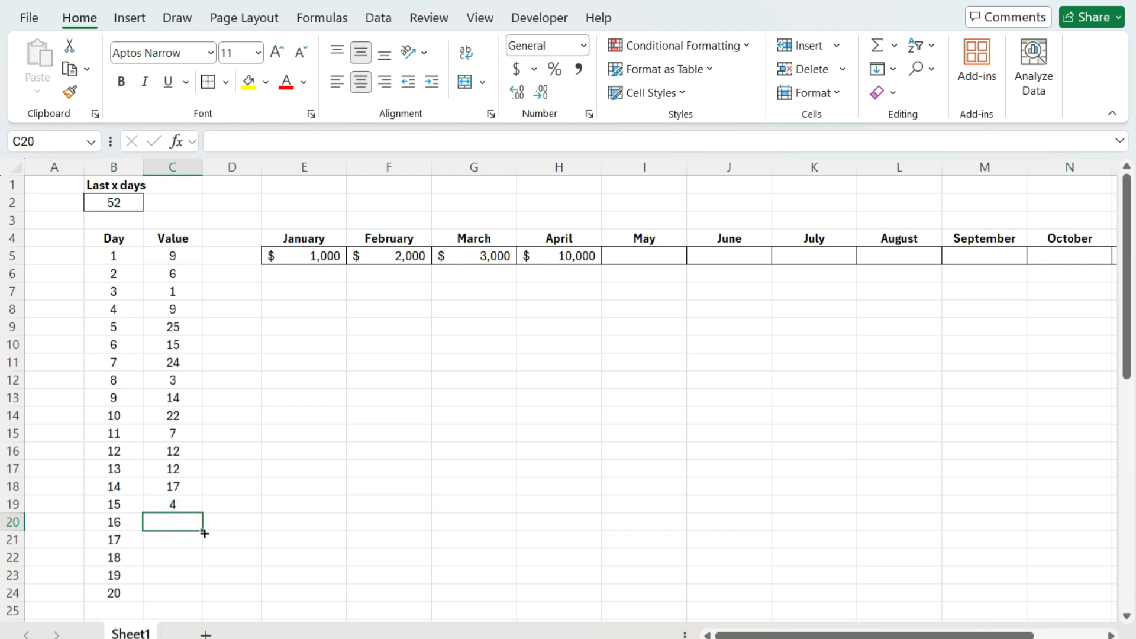
{"action": "type", "text": "1000"}
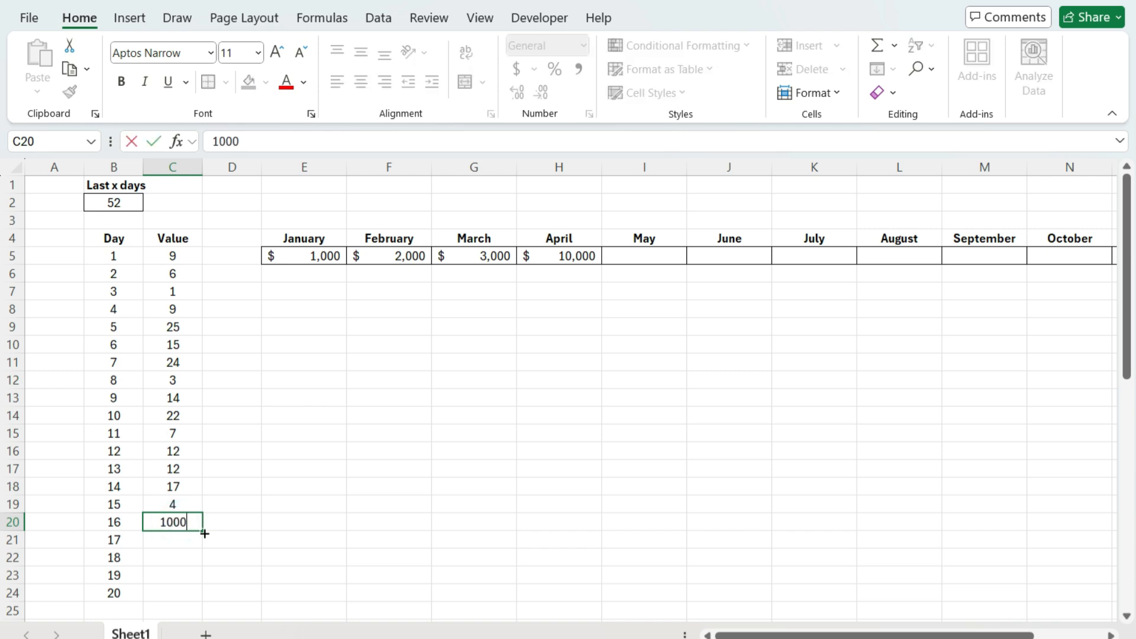
{"action": "key", "text": "Return"}
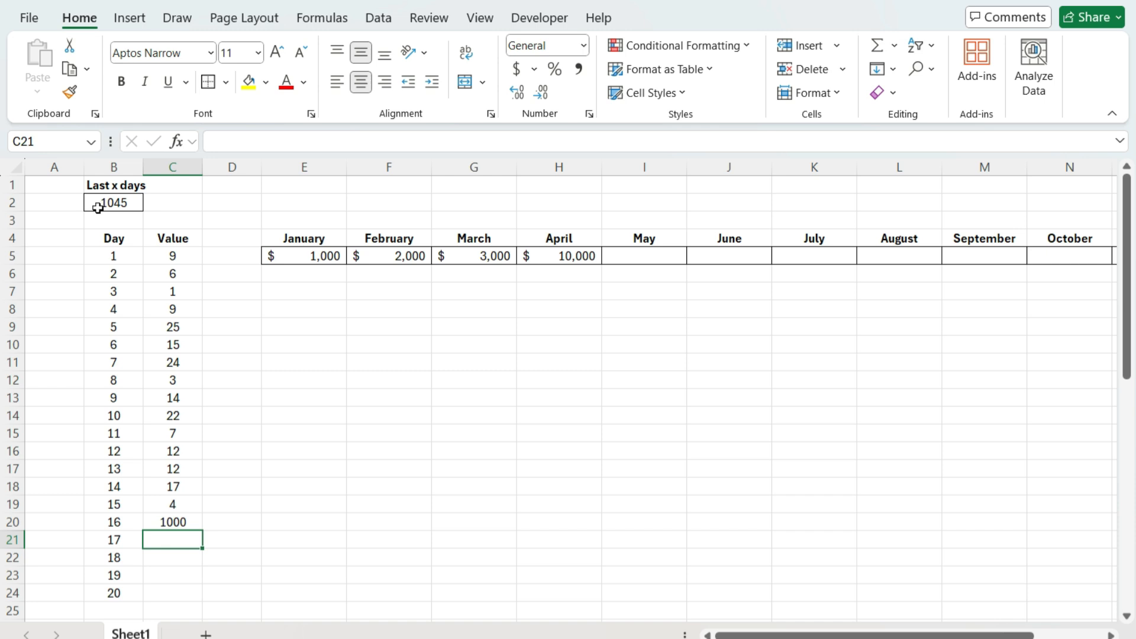
Check the last five values in C16:C20 against the height argument of the OFFSET formula in B2
{"action": "left_click_drag", "start_coordinate": [185, 518], "coordinate": [176, 453]}
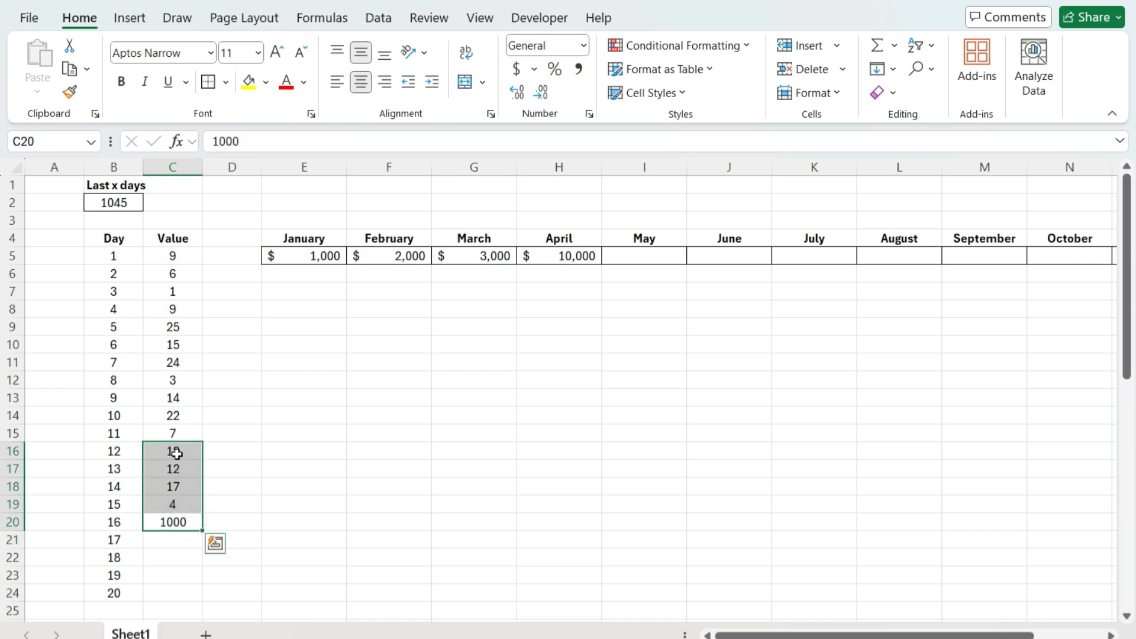
{"action": "left_click", "coordinate": [117, 205]}
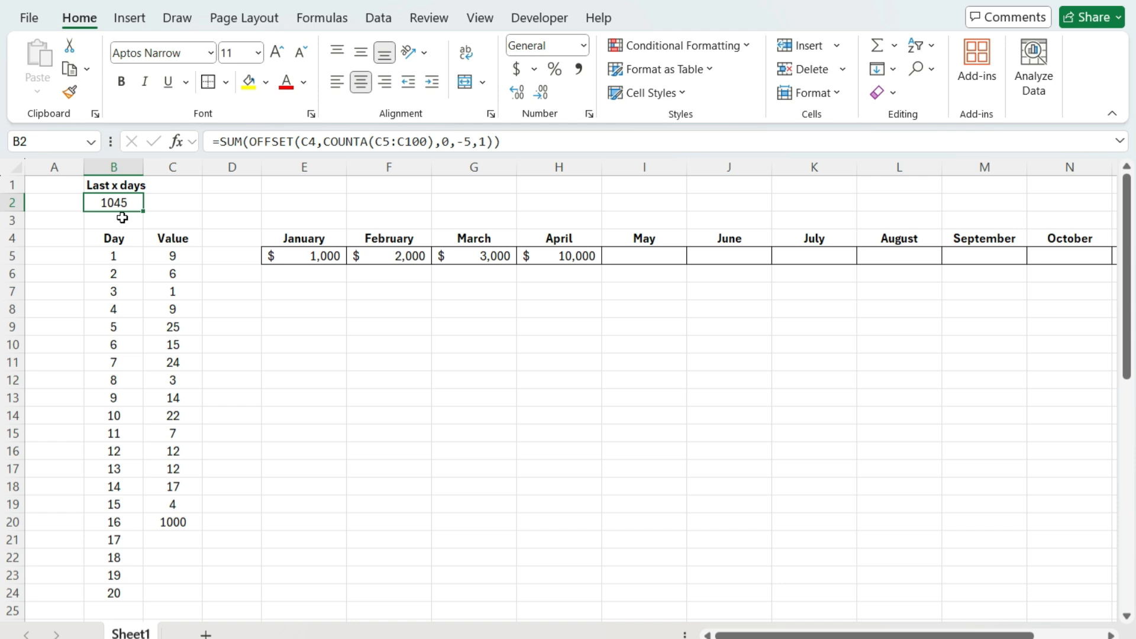
{"action": "left_click", "coordinate": [469, 141]}
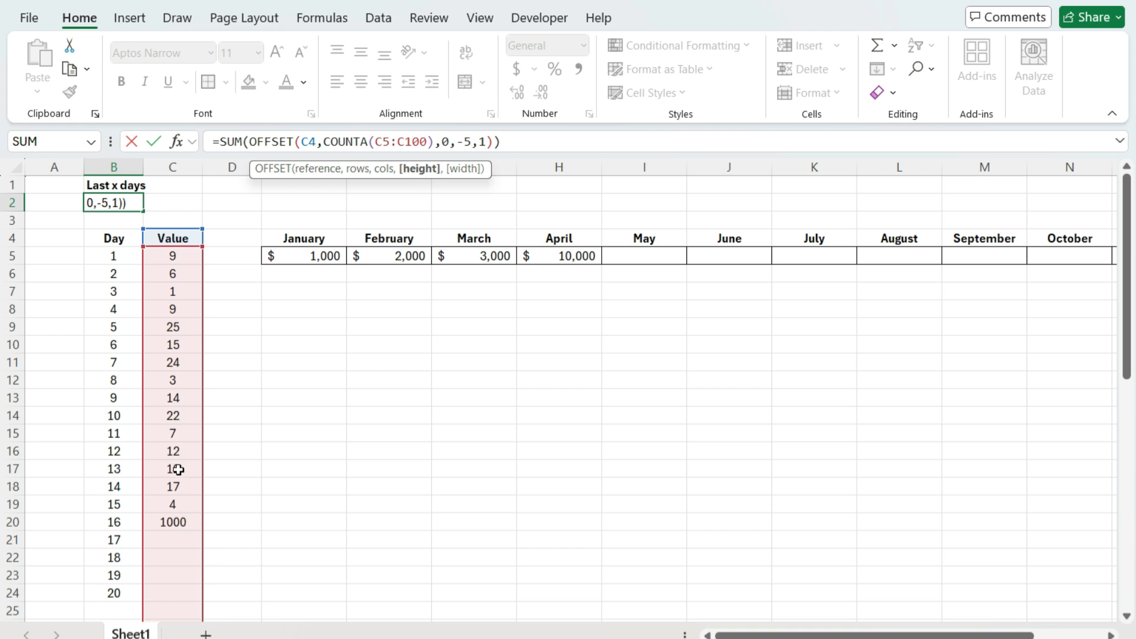
{"action": "key", "text": "ctrl+Return"}
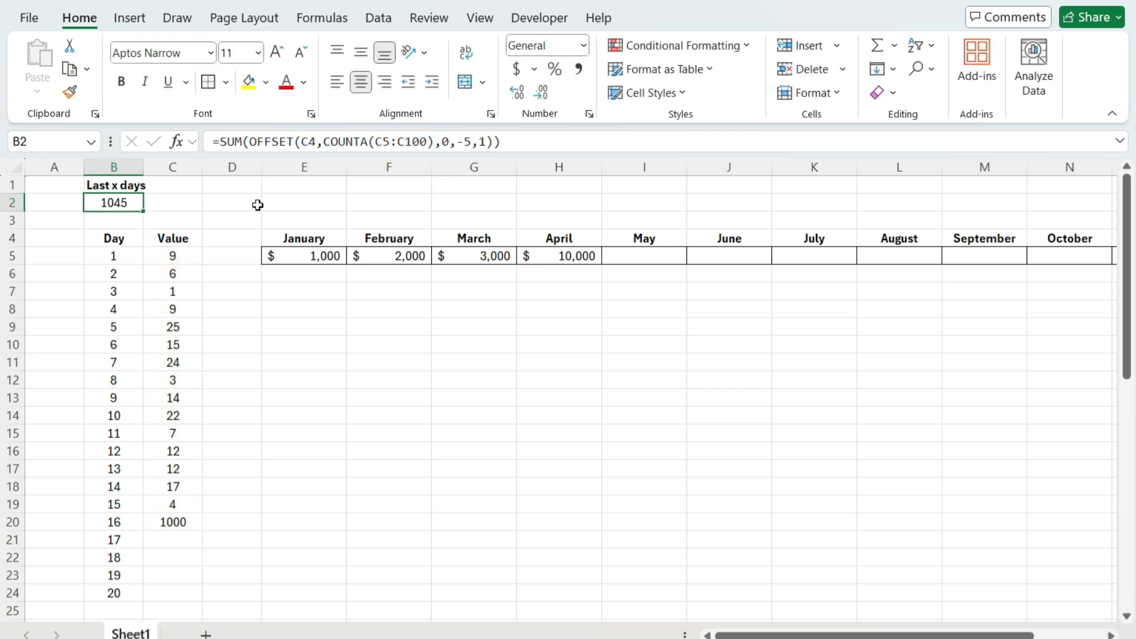
Evaluate B2's formula stage by stage until OFFSET resolves to a cell range, and close the evaluation
{"action": "left_click", "coordinate": [315, 19]}
{"action": "left_click", "coordinate": [797, 97]}
{"action": "left_click", "coordinate": [502, 490]}
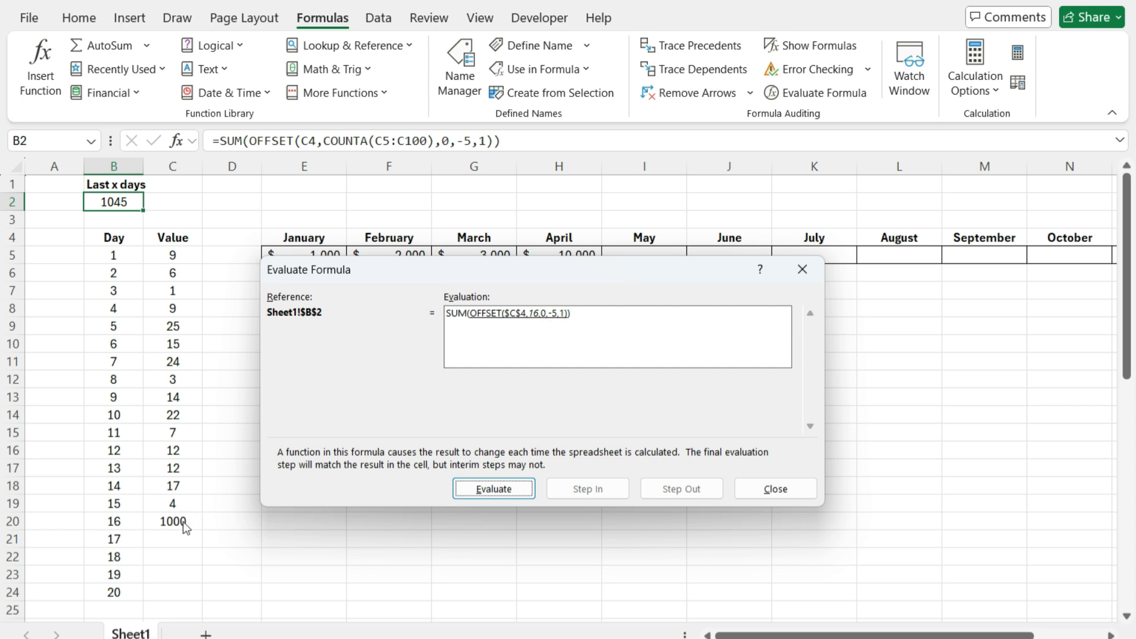
{"action": "left_click", "coordinate": [522, 488]}
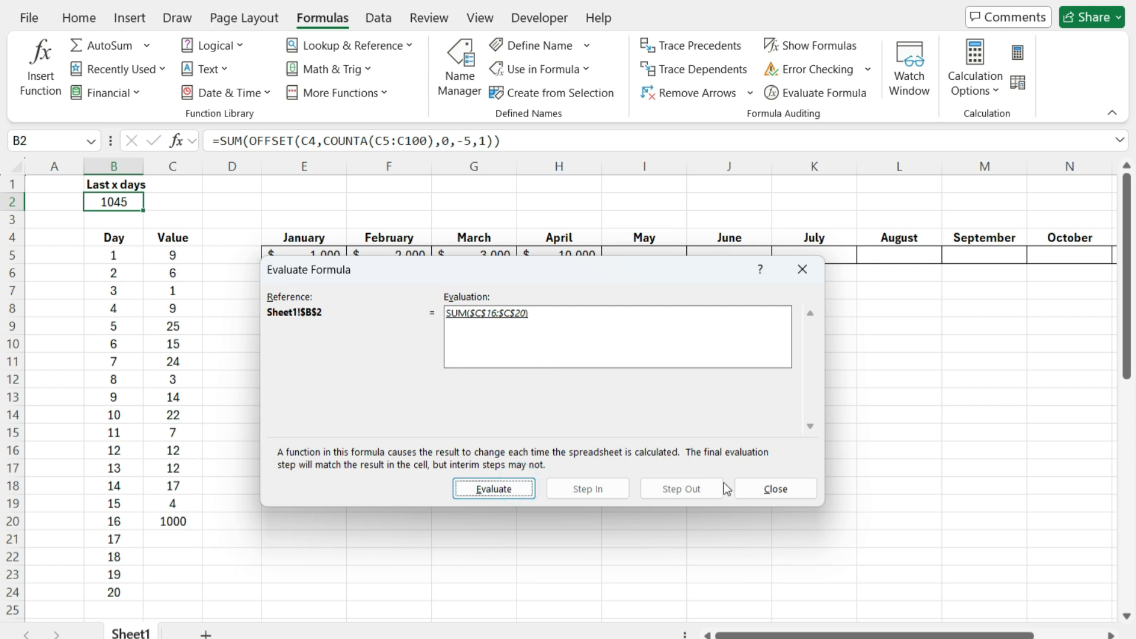
{"action": "left_click", "coordinate": [761, 491]}
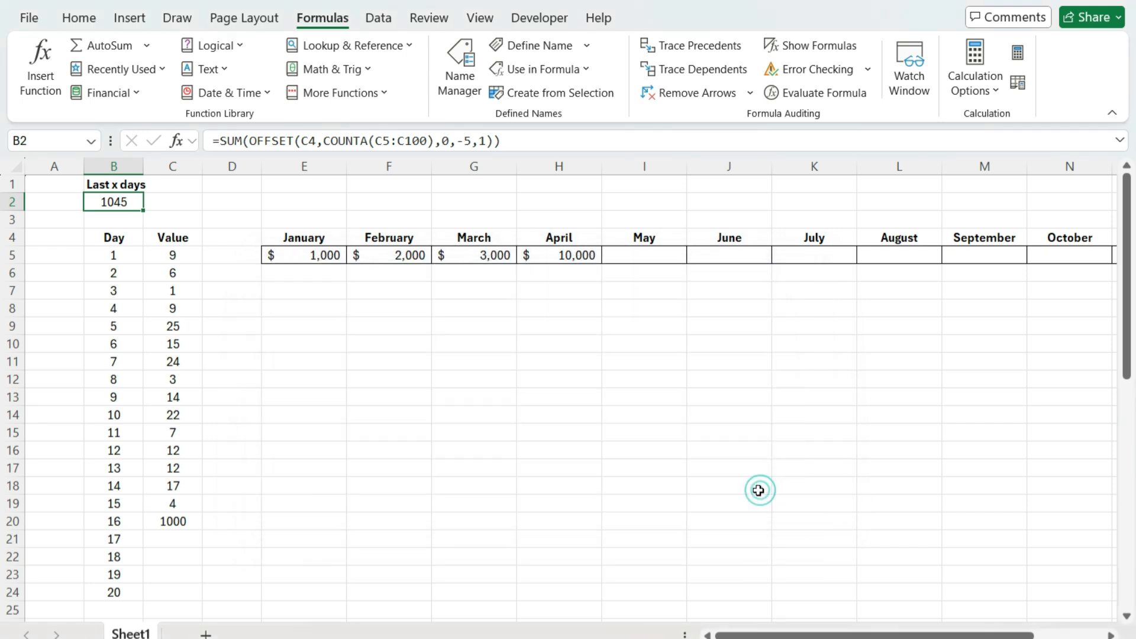
Label cell E1 "Last 3 Months"
{"action": "left_click", "coordinate": [305, 183]}
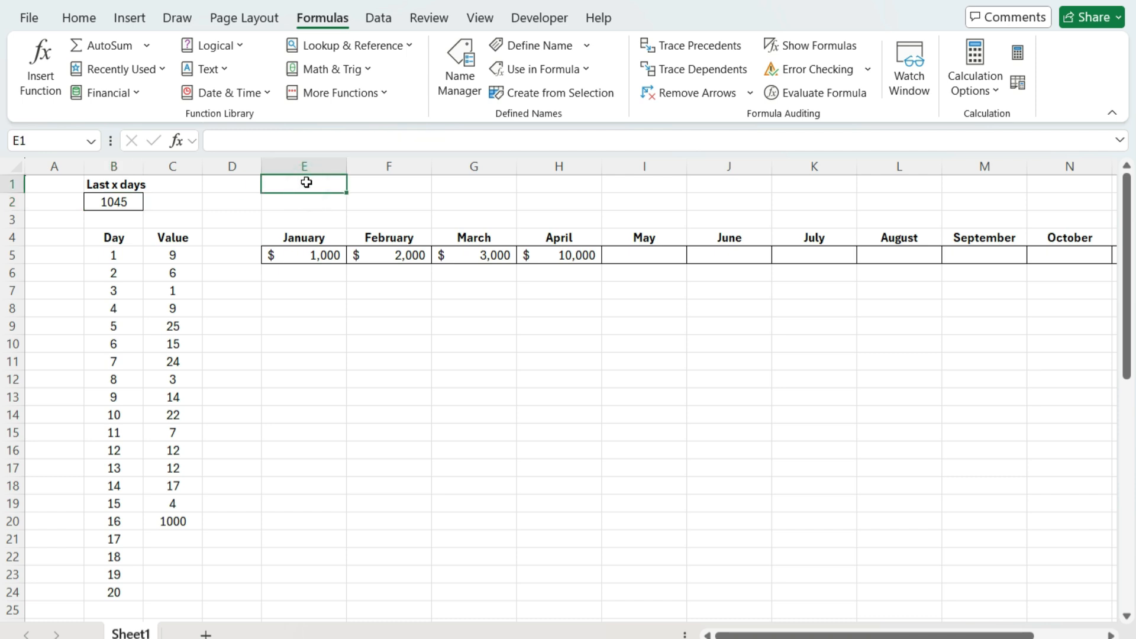
{"action": "type", "text": "Last 3 Months"}
{"action": "key", "text": "Return"}
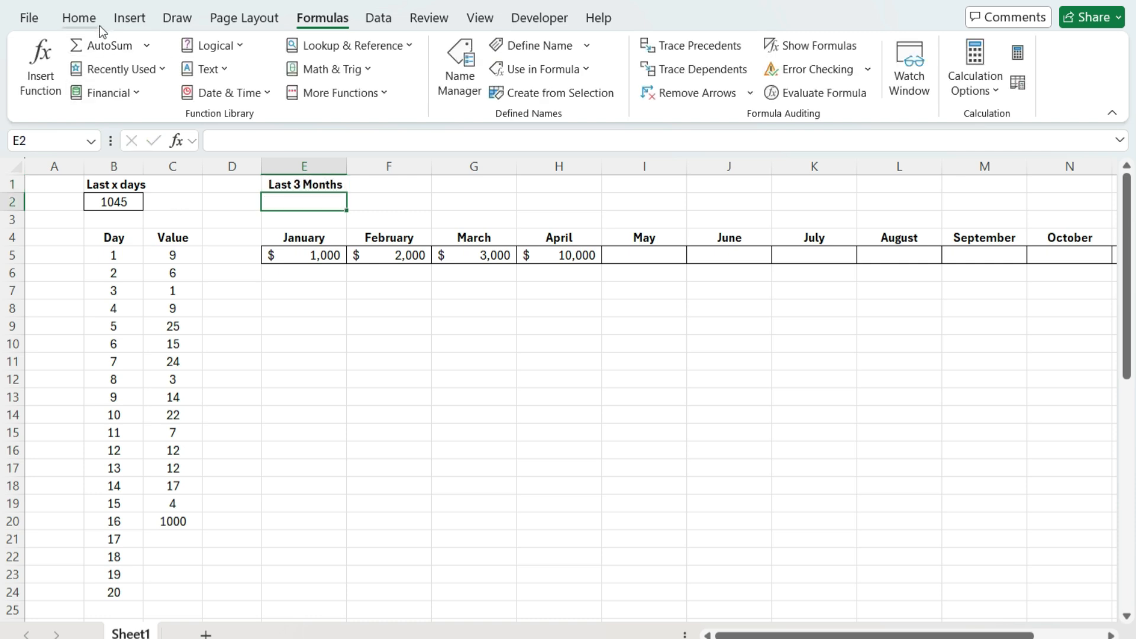
Change the height argument of the OFFSET formula in B2 to -6
{"action": "left_click", "coordinate": [80, 18]}
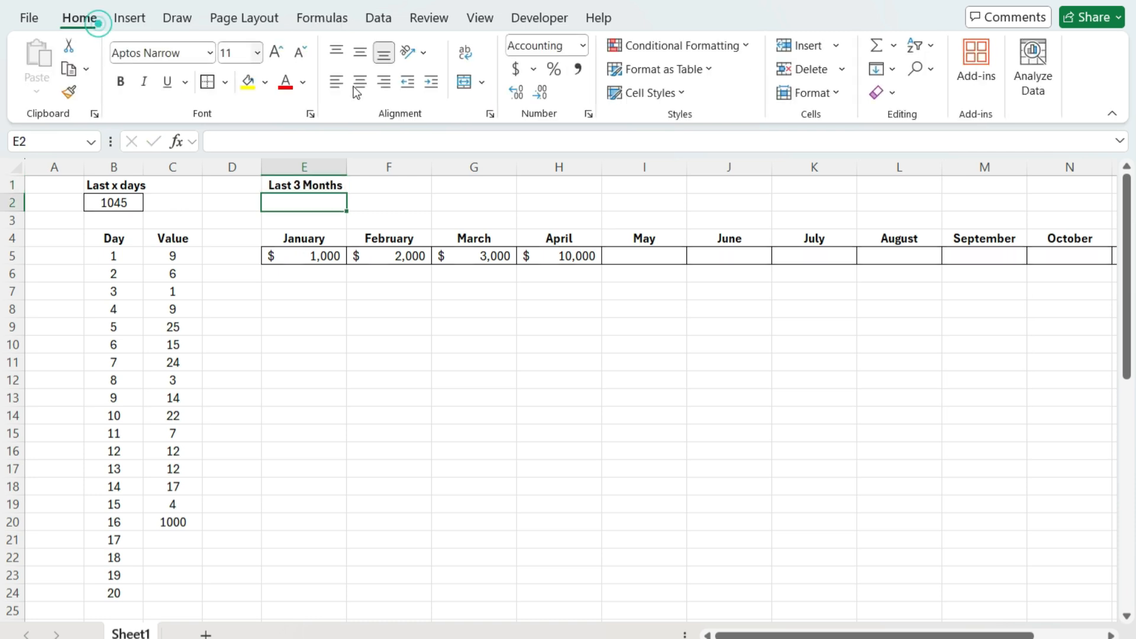
{"action": "left_click", "coordinate": [97, 203]}
{"action": "left_click", "coordinate": [474, 140]}
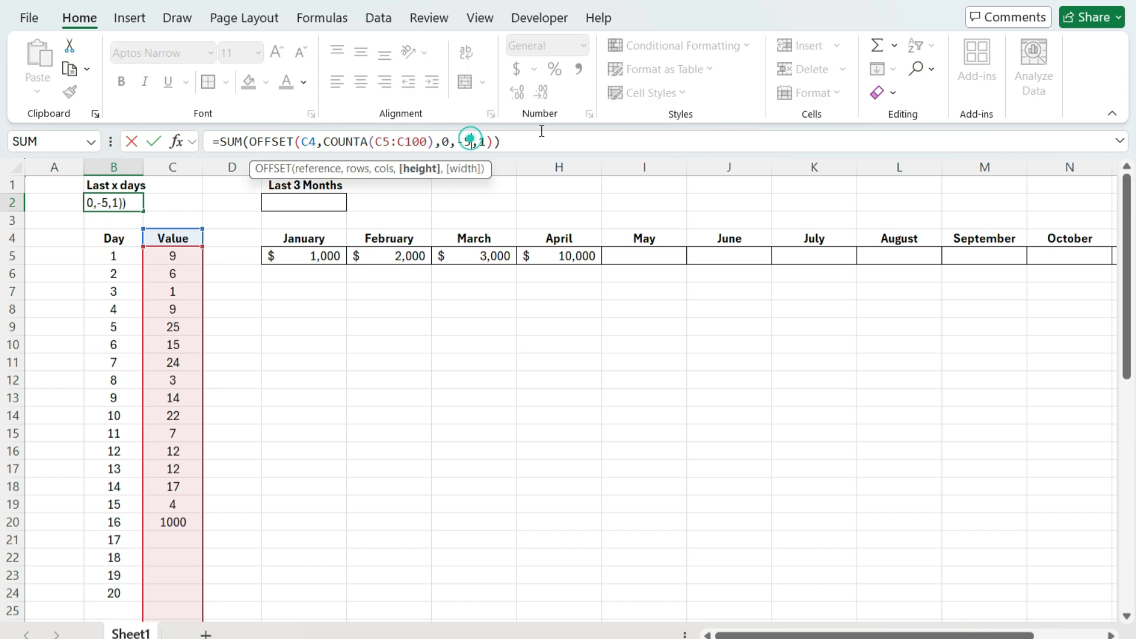
{"action": "key", "text": "BackSpace"}
{"action": "type", "text": "6"}
{"action": "key", "text": "Return"}
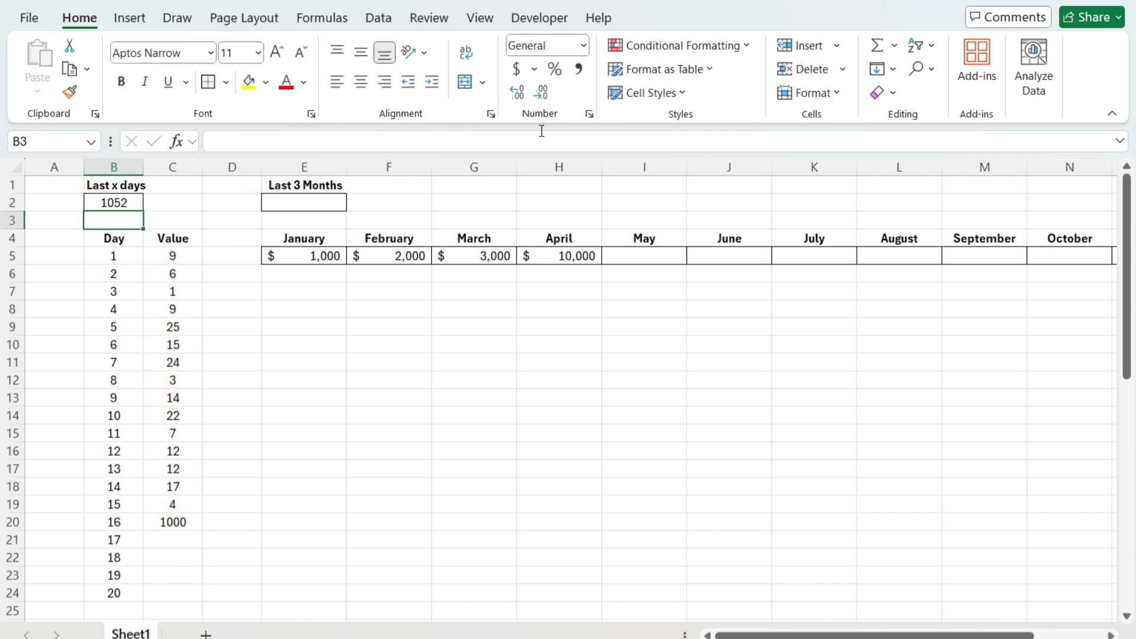
Start a SUM formula in E2 with a nested OFFSET that uses E5 as the reference and 0 rows
{"action": "left_click", "coordinate": [302, 203]}
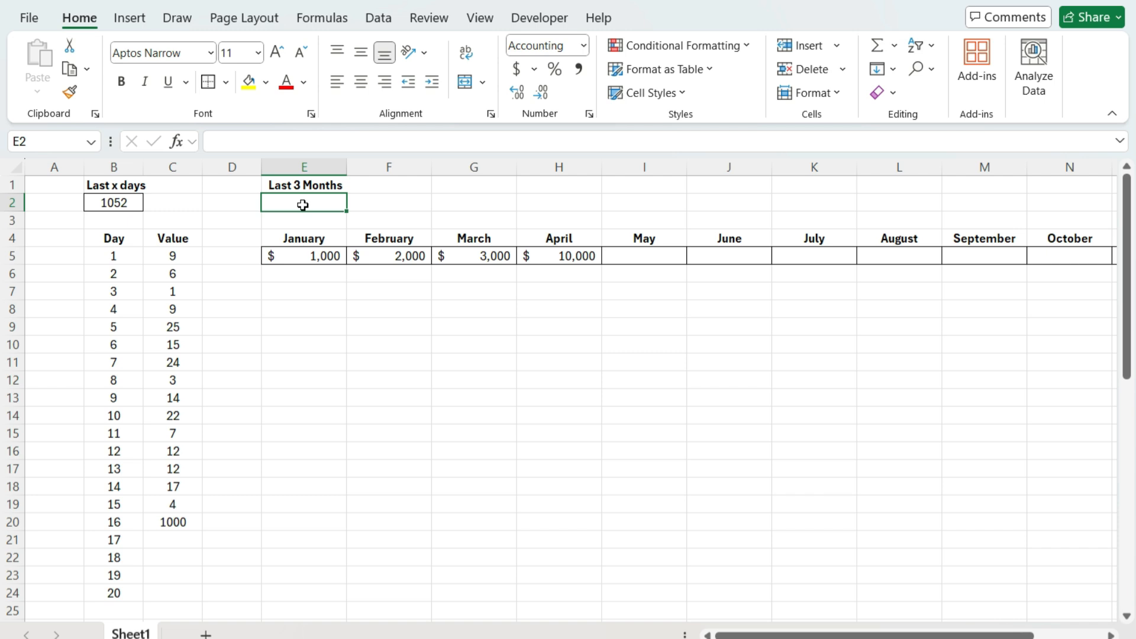
{"action": "type", "text": "=sum"}
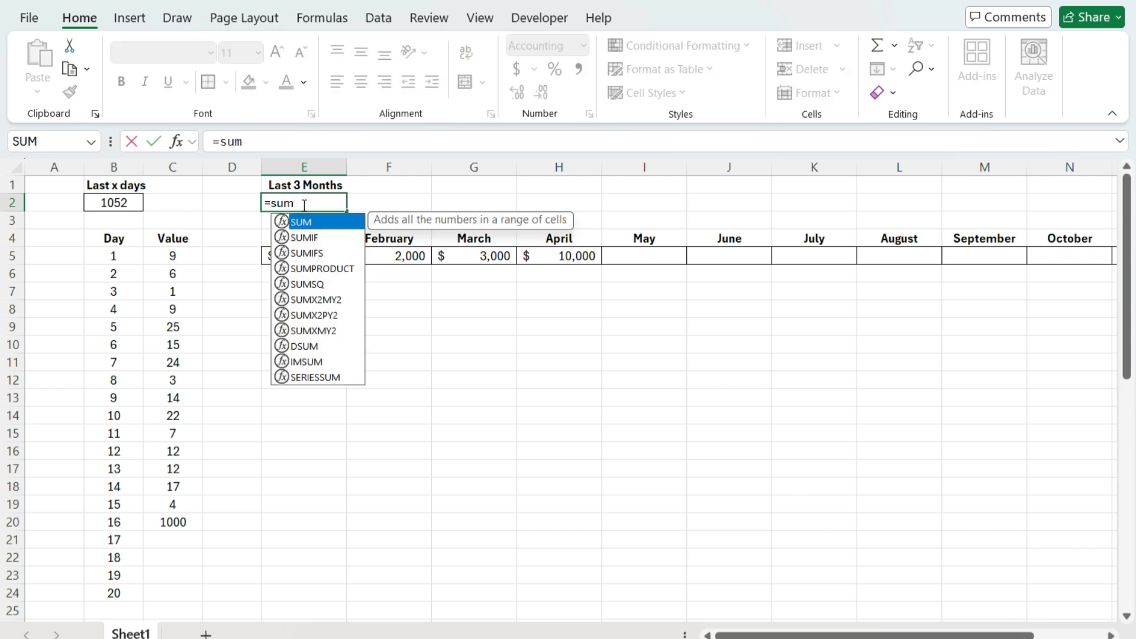
{"action": "type", "text": "(offset("}
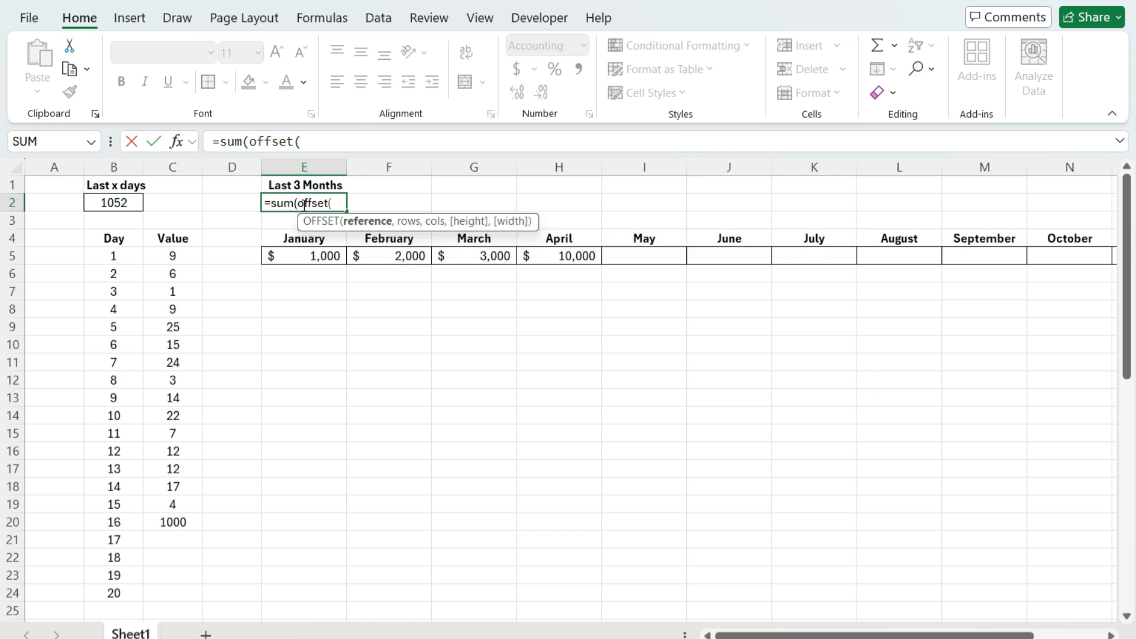
{"action": "left_click", "coordinate": [305, 261]}
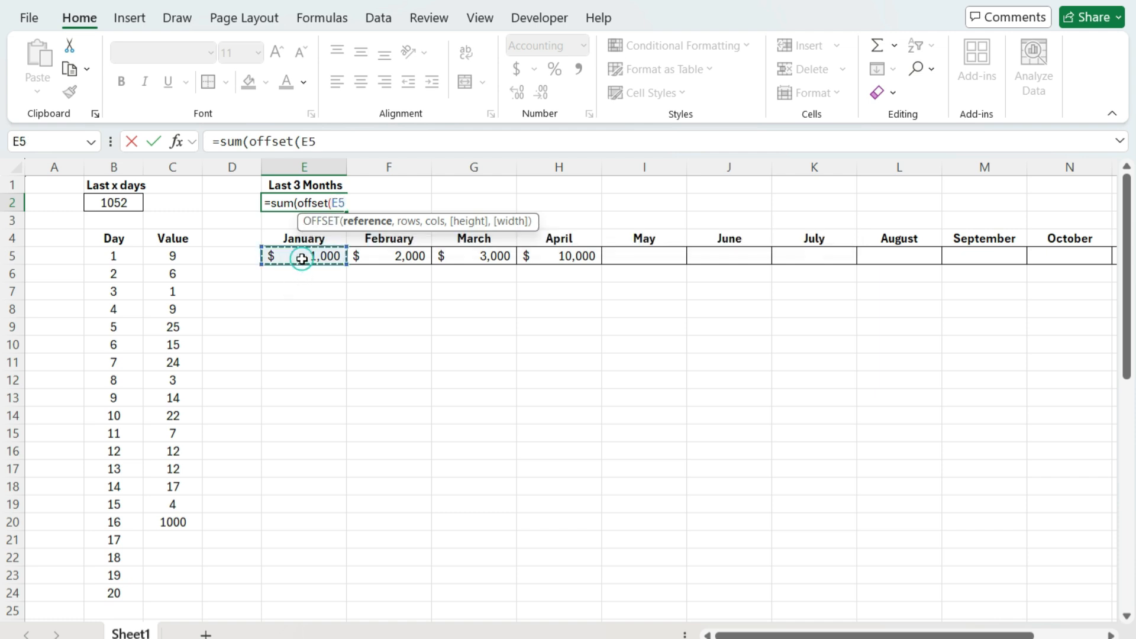
{"action": "type", "text": ","}
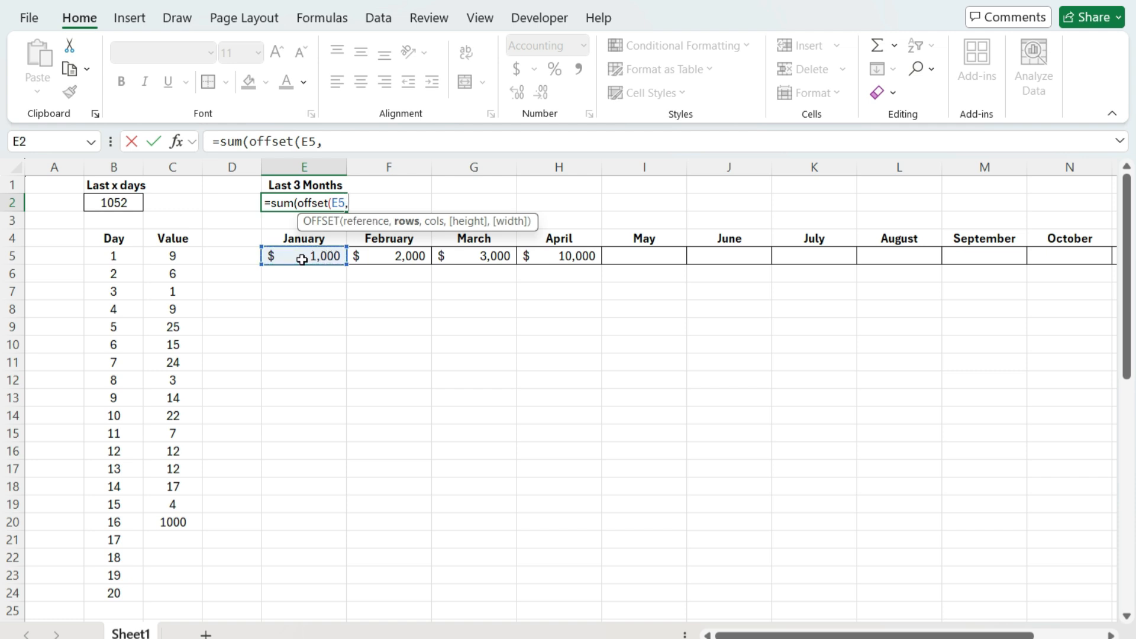
{"action": "type", "text": "0,"}
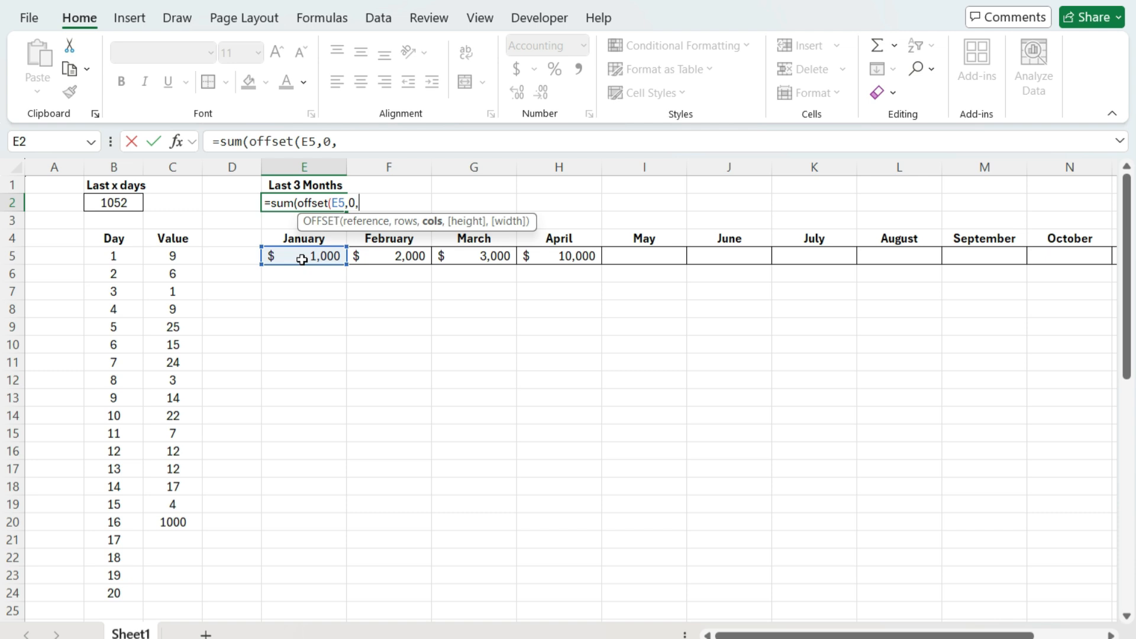
Set the columns argument of E2's OFFSET to COUNTA over the range E5:ZZ5
{"action": "type", "text": "counta("}
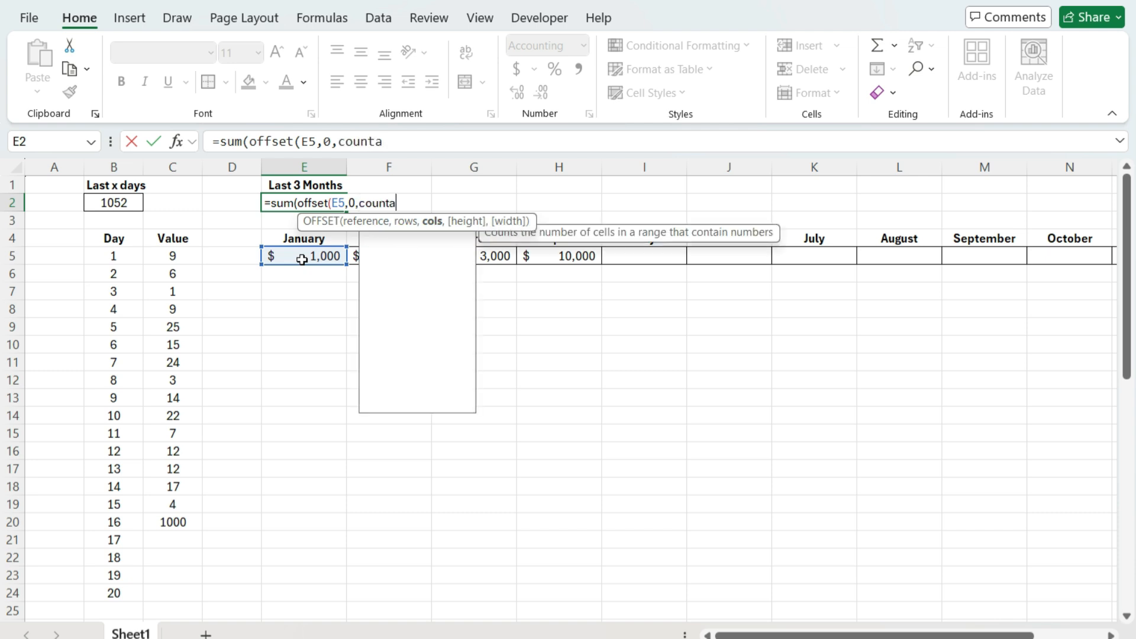
{"action": "left_click_drag", "start_coordinate": [302, 258], "coordinate": [461, 254]}
{"action": "key", "text": "BackSpace"}
{"action": "key", "text": "BackSpace"}
{"action": "type", "text": "ZZ5"}
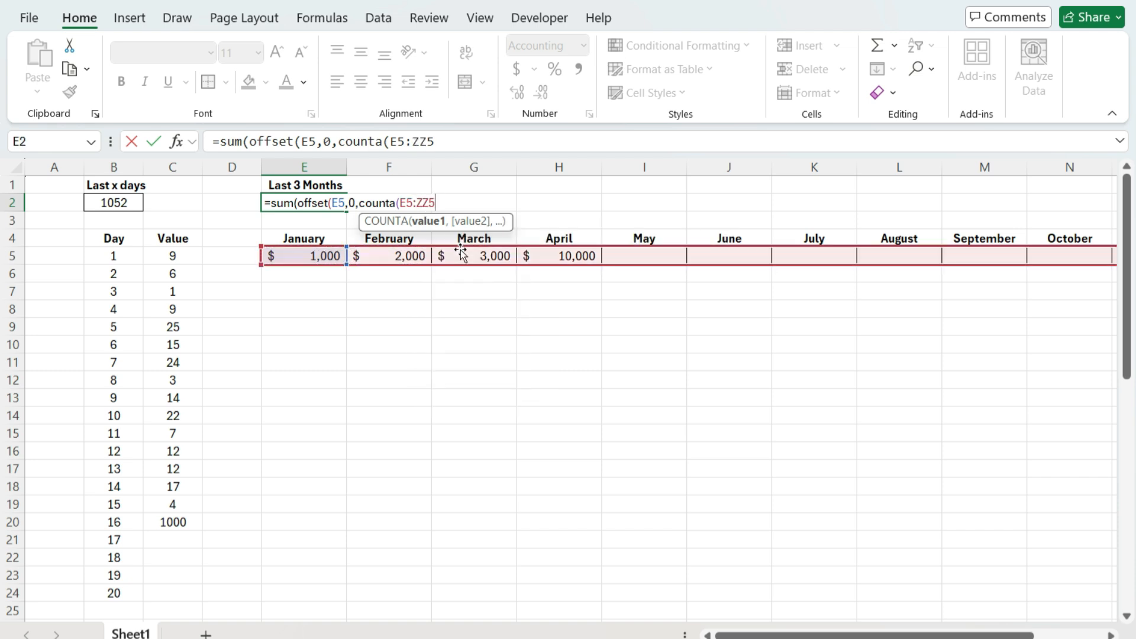
{"action": "left_click_drag", "start_coordinate": [870, 635], "coordinate": [743, 619]}
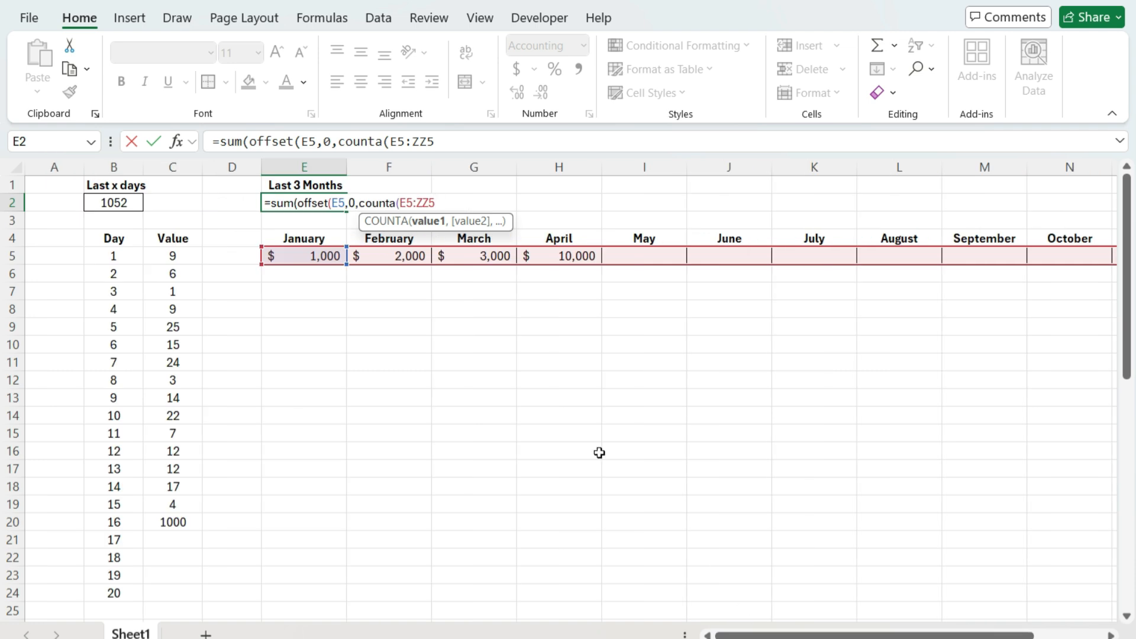
{"action": "type", "text": ")"}
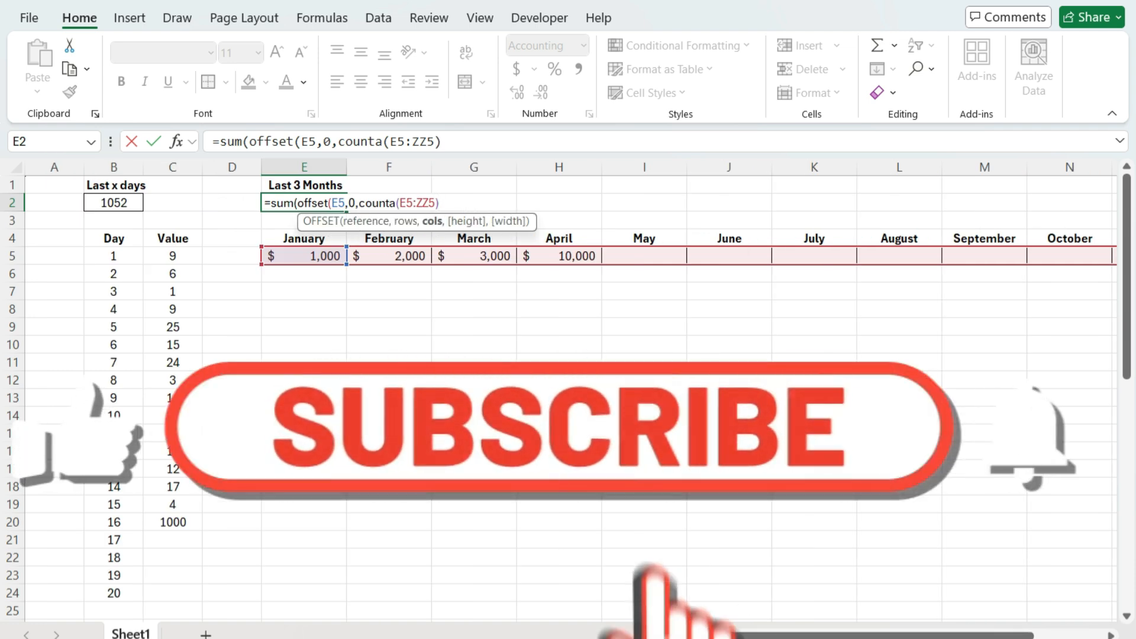
Subtract 1 from the COUNTA in E2, set height 1 and width -3, and complete the formula
{"action": "type", "text": "-1"}
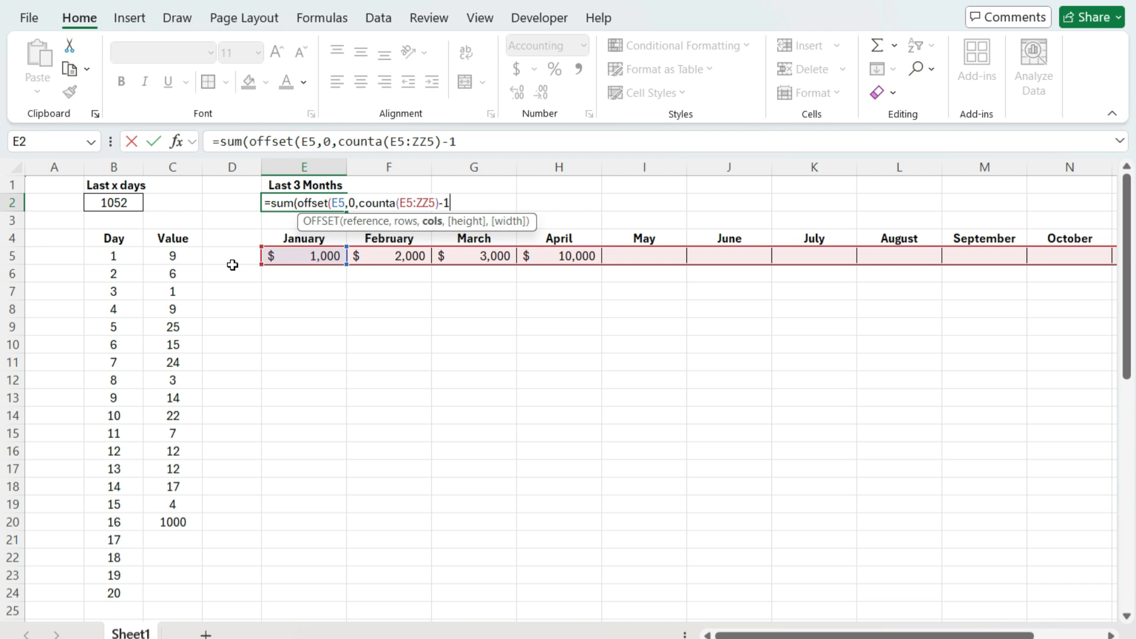
{"action": "type", "text": ",1"}
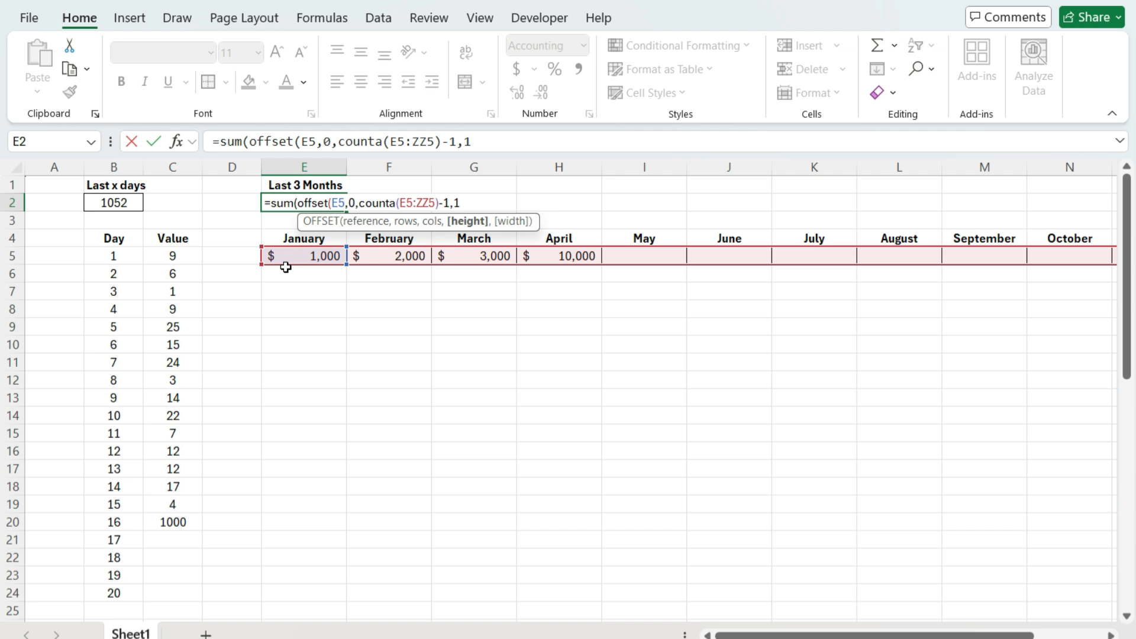
{"action": "type", "text": ","}
{"action": "type", "text": "-3)"}
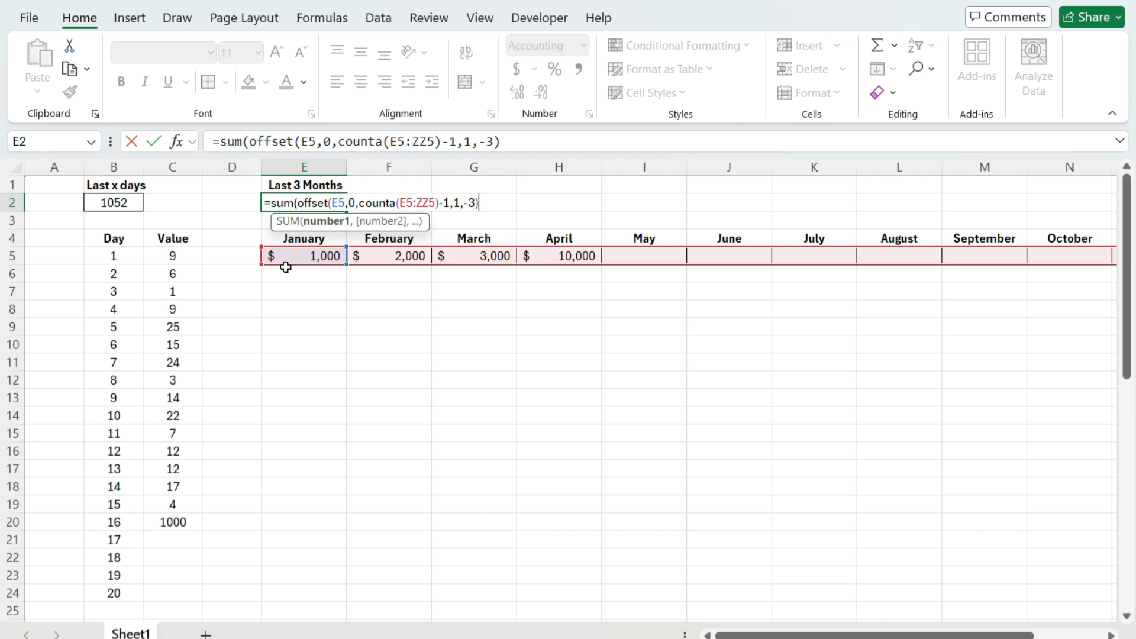
{"action": "key", "text": "Return"}
{"action": "key", "text": "Up"}
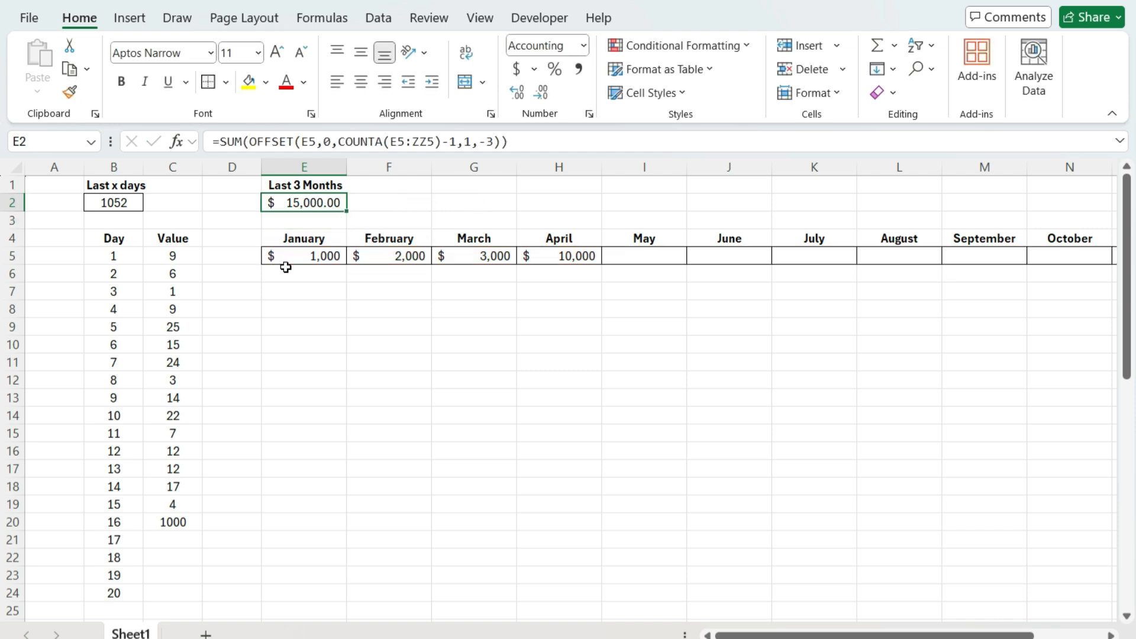
Check the February to April amounts and enter 25000 as the May amount in cell I5
{"action": "left_click_drag", "start_coordinate": [567, 254], "coordinate": [409, 261]}
{"action": "left_click", "coordinate": [651, 256]}
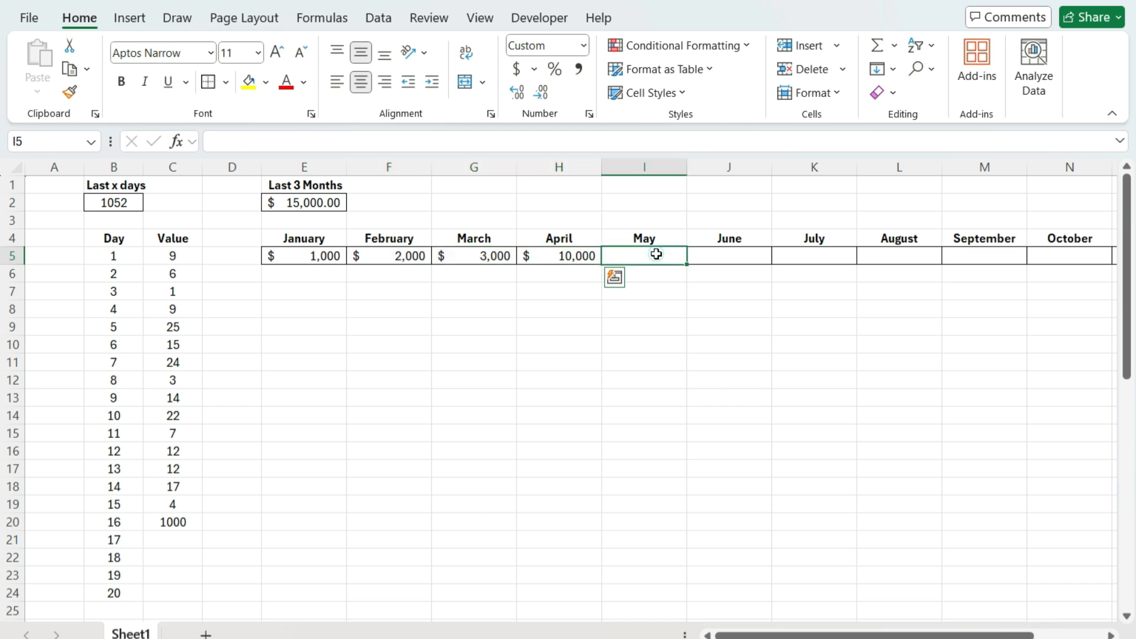
{"action": "double_click", "coordinate": [661, 256]}
{"action": "type", "text": "25000"}
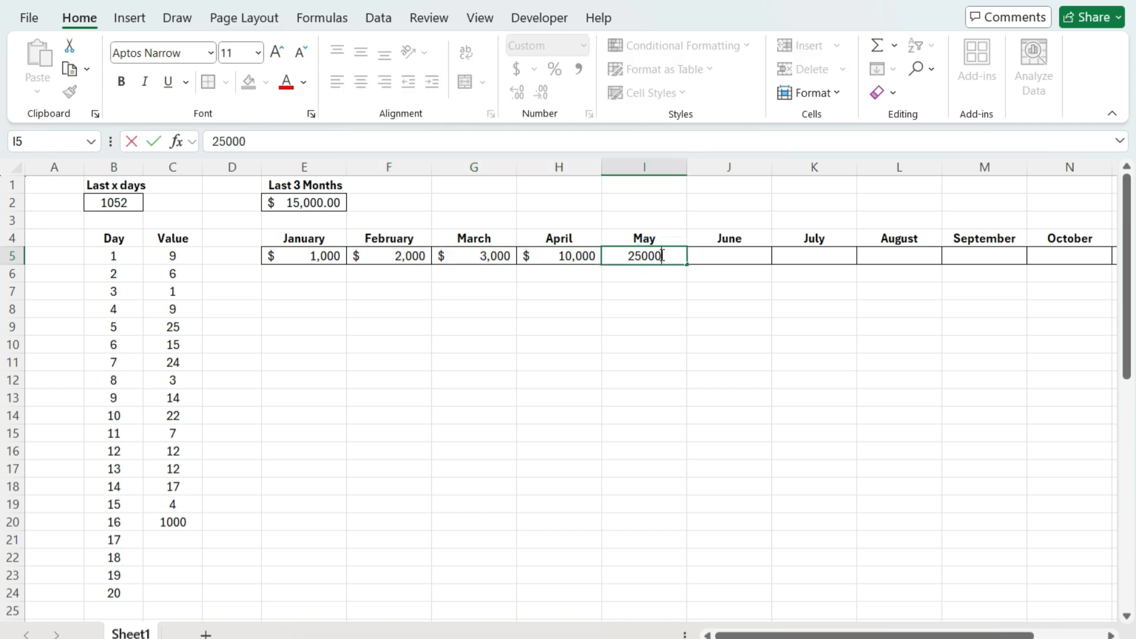
{"action": "key", "text": "Return"}
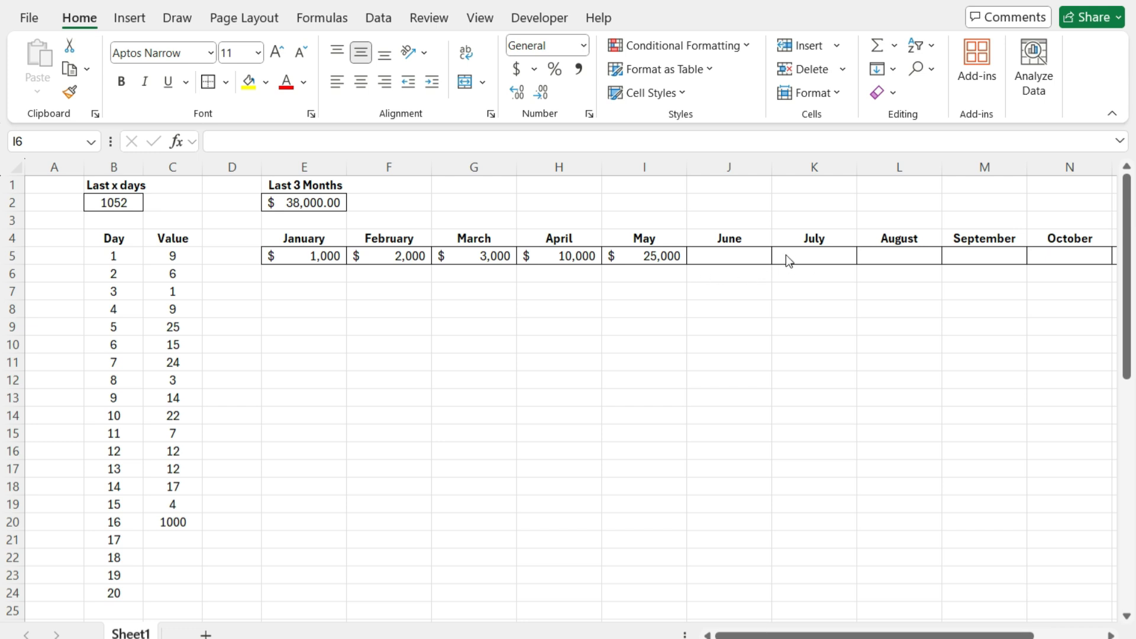
Review the width, height and COUNTA arguments of E2's formula against the monthly amounts in row 5
{"action": "left_click", "coordinate": [738, 256]}
{"action": "left_click", "coordinate": [658, 256]}
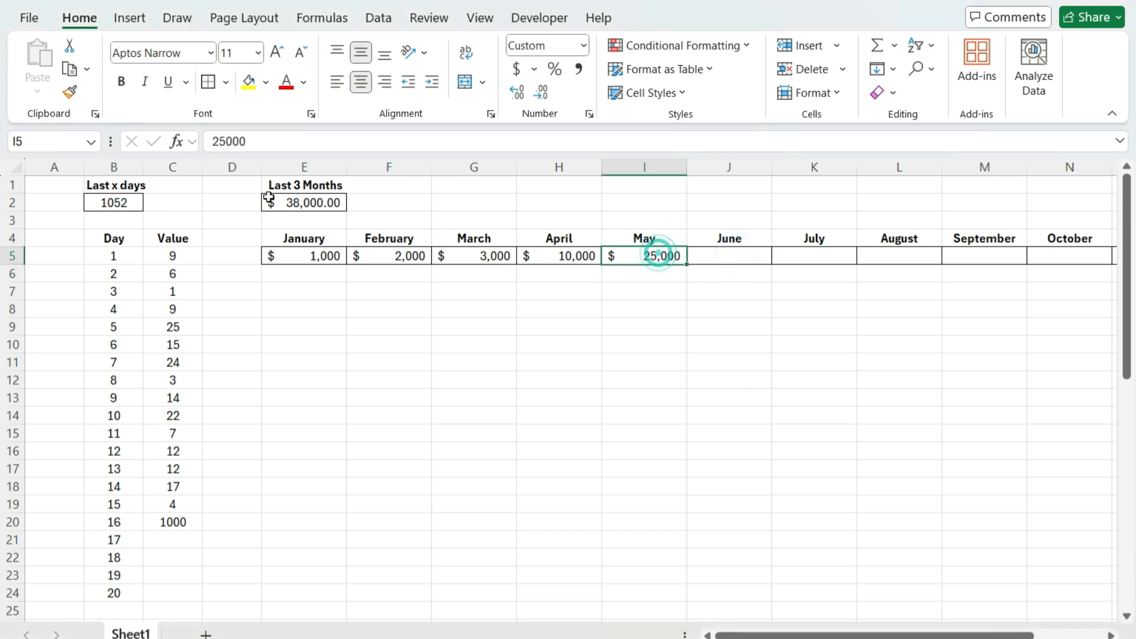
{"action": "left_click", "coordinate": [314, 203]}
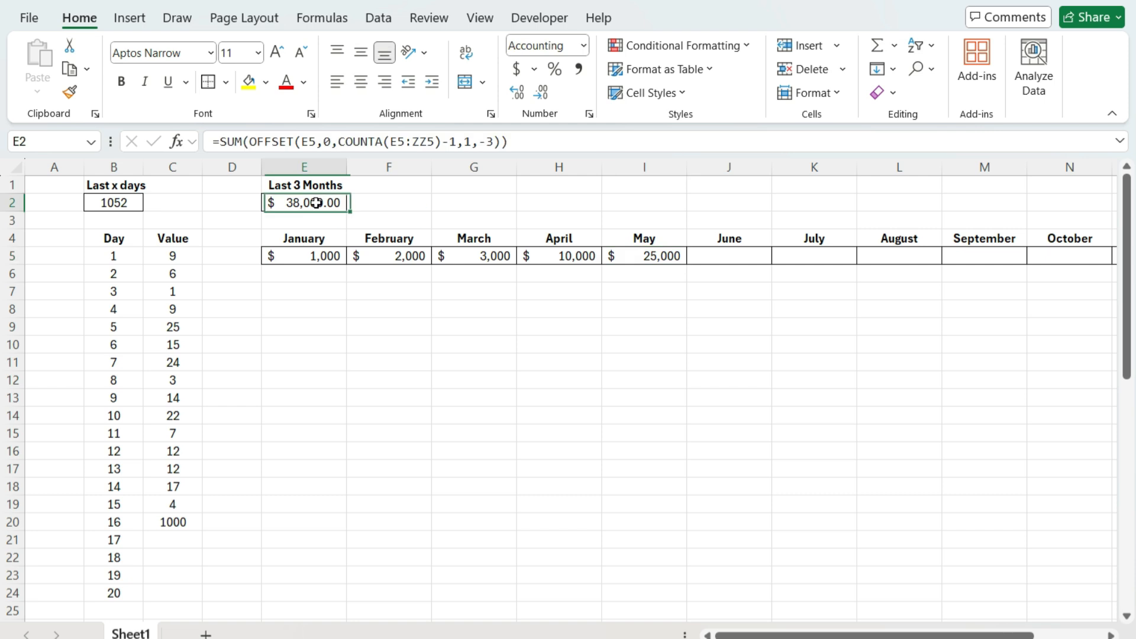
{"action": "left_click", "coordinate": [479, 140]}
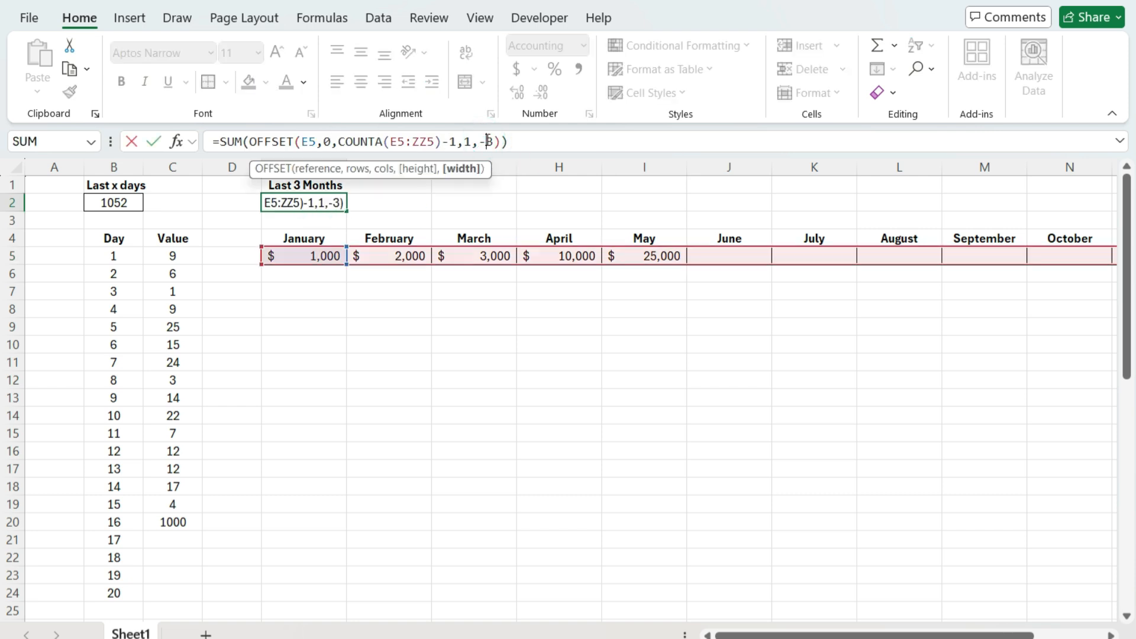
{"action": "left_click", "coordinate": [468, 141]}
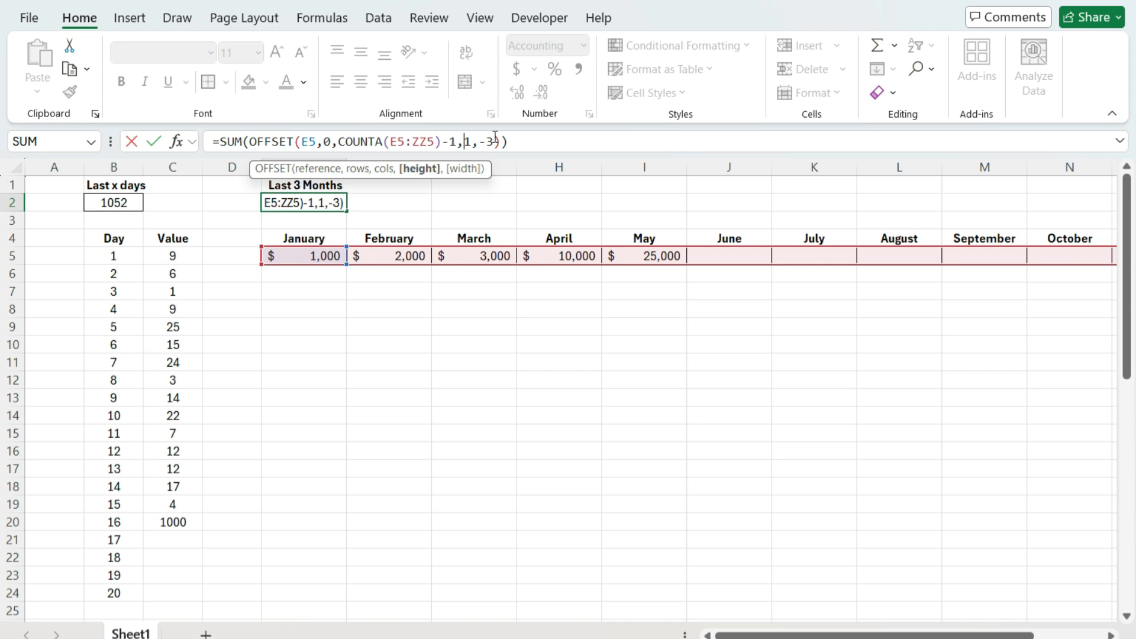
{"action": "left_click", "coordinate": [429, 140]}
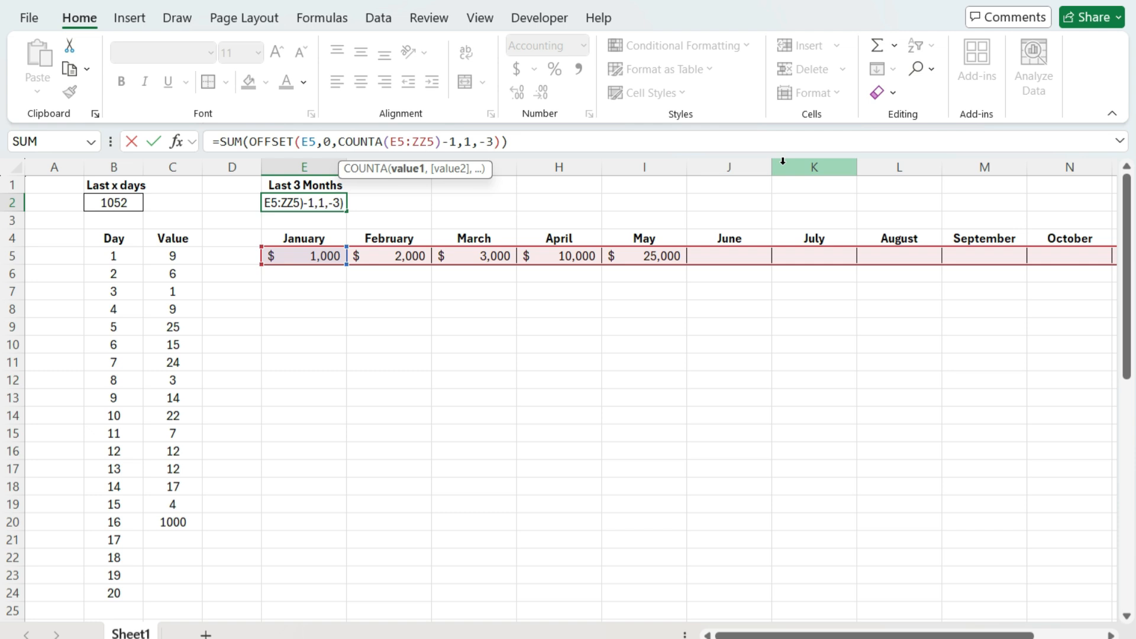
Enter 0 as the June amount in cell J5 and check the April to June amounts it brings into the total
{"action": "left_click", "coordinate": [748, 254]}
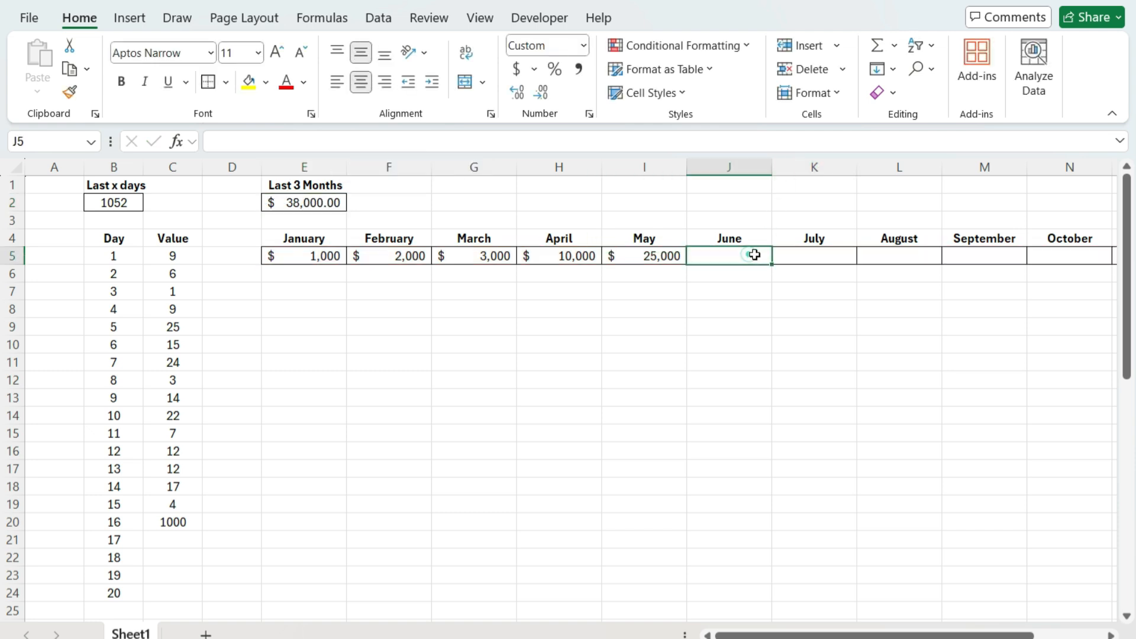
{"action": "type", "text": "0"}
{"action": "key", "text": "Return"}
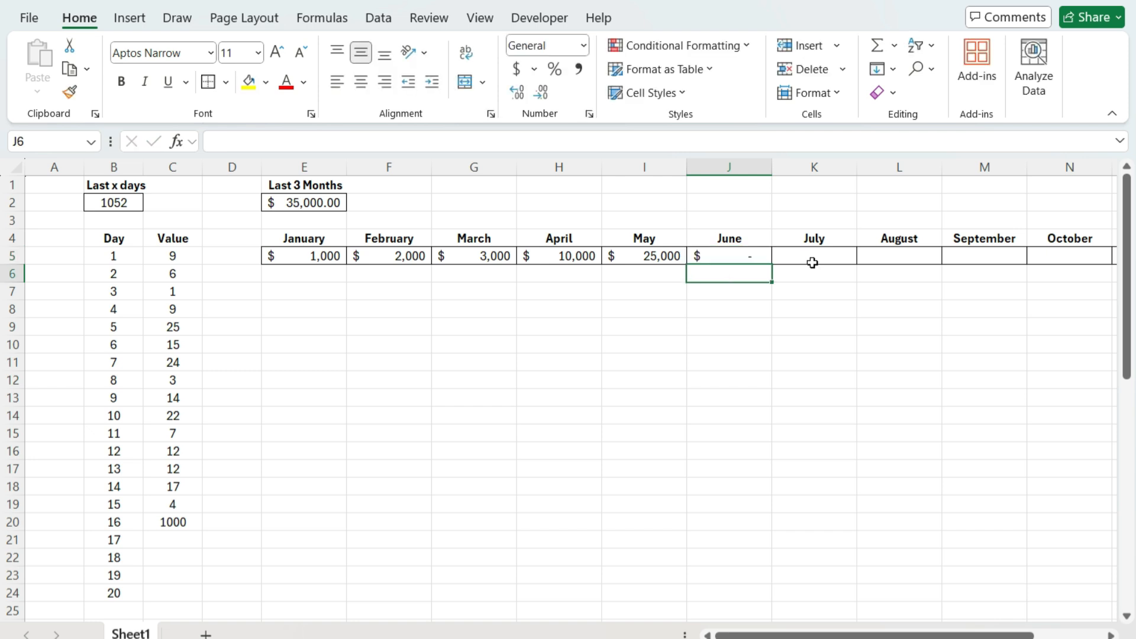
{"action": "left_click", "coordinate": [756, 258]}
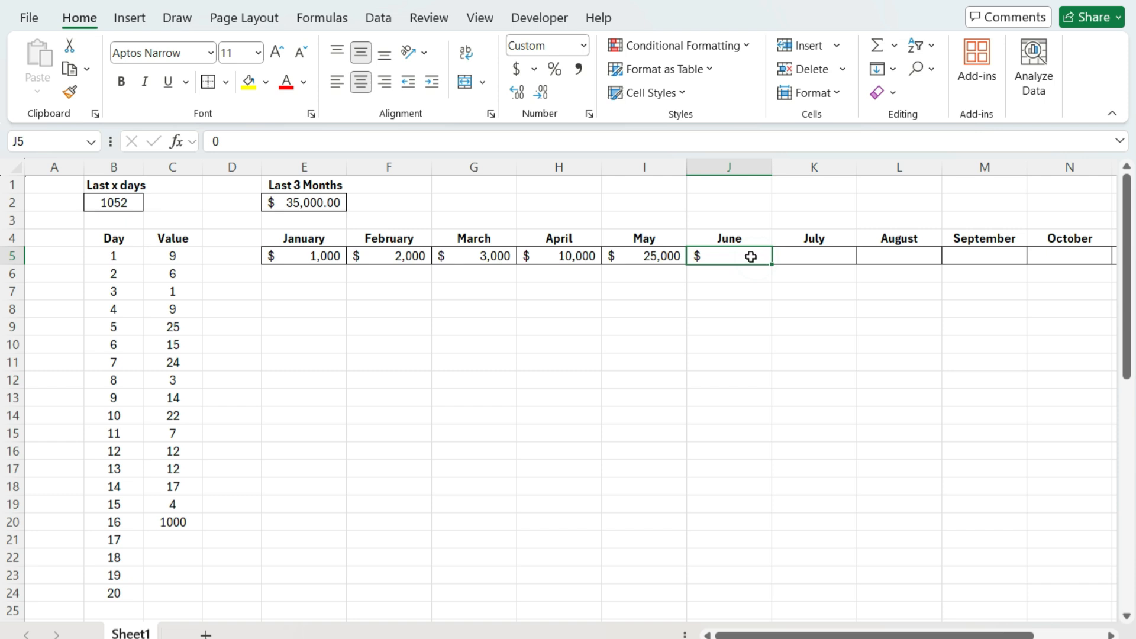
{"action": "left_click_drag", "start_coordinate": [752, 258], "coordinate": [589, 264]}
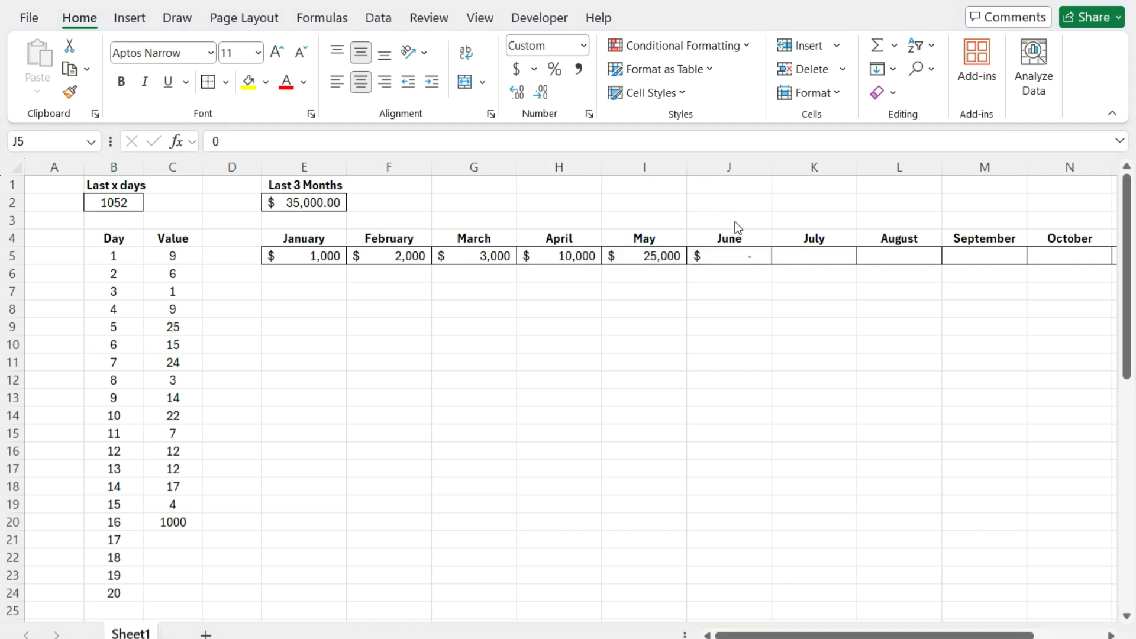
Clear the June amount from cell J5 and check the Last 3 Months total in E2
{"action": "left_click", "coordinate": [762, 254]}
{"action": "left_click", "coordinate": [762, 255]}
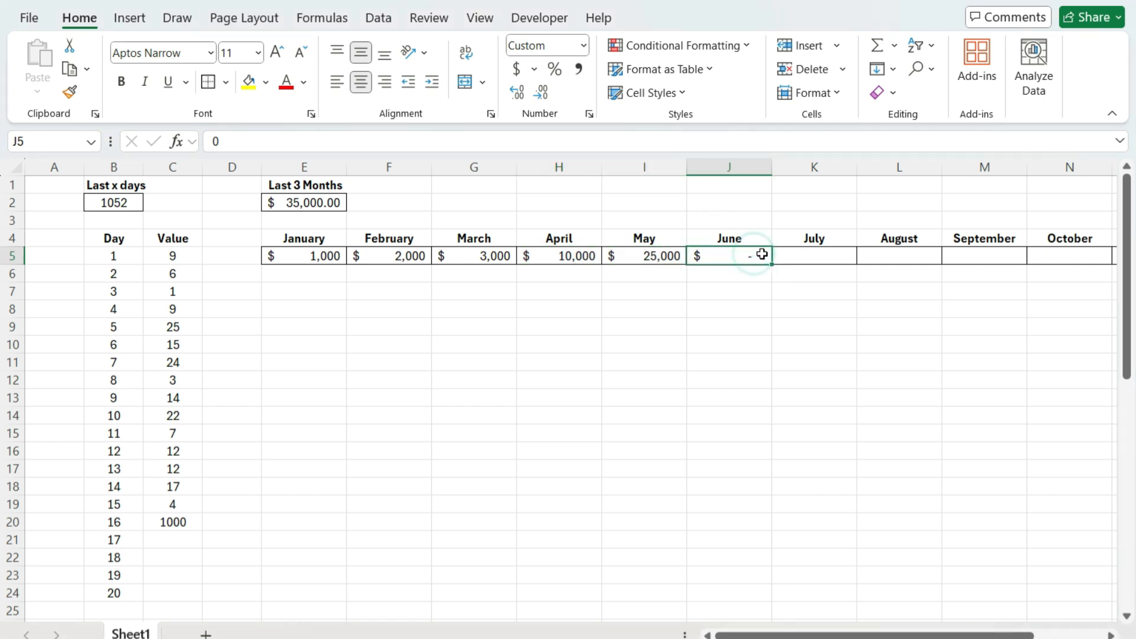
{"action": "key", "text": "Delete"}
{"action": "left_click", "coordinate": [315, 202]}
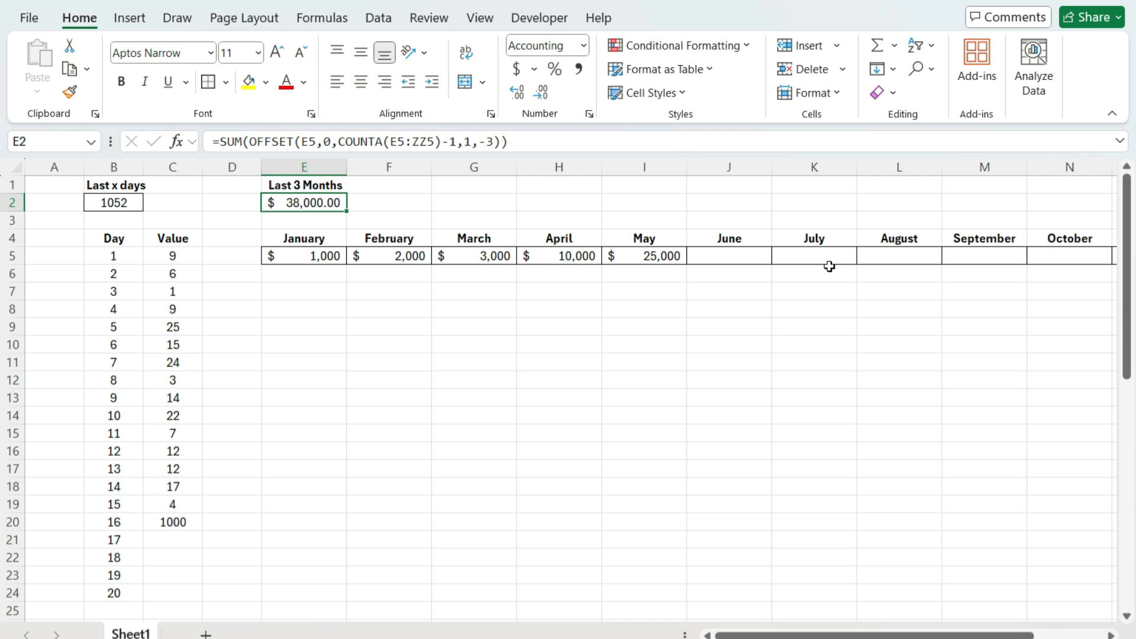